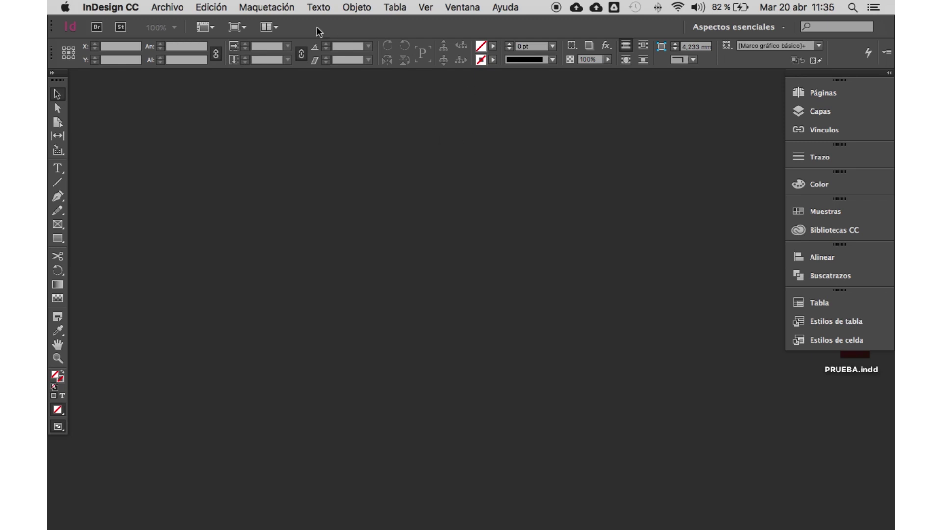
Step: Start a new document and set its intent (Calidad) to Web
left_click(167, 8)
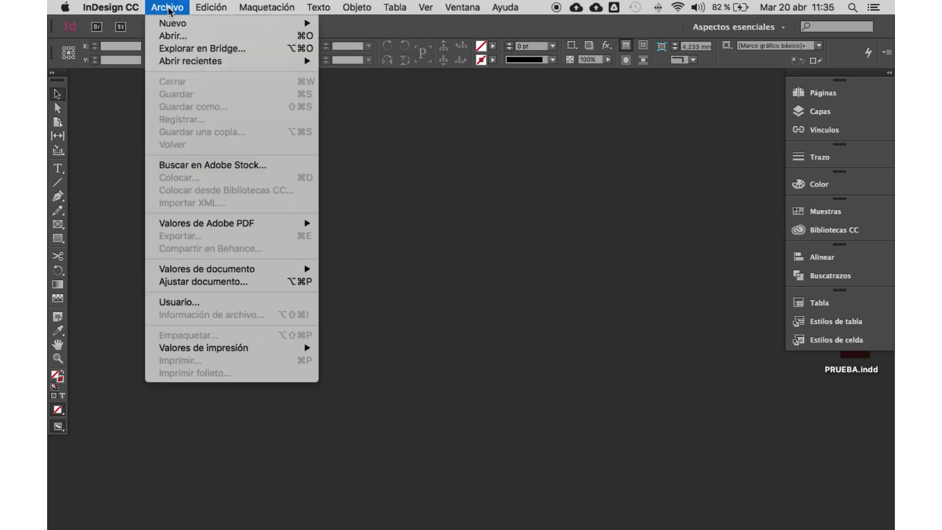
mouse_move(172, 22)
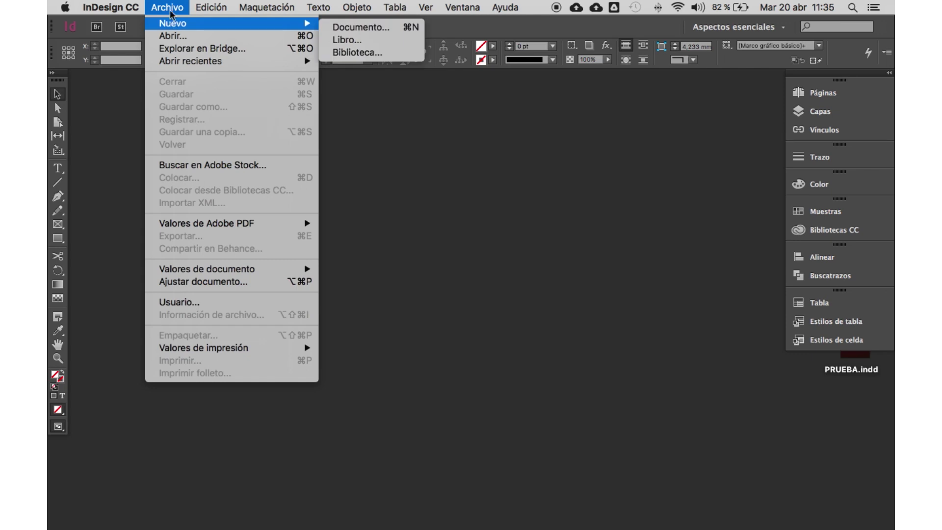
left_click(356, 31)
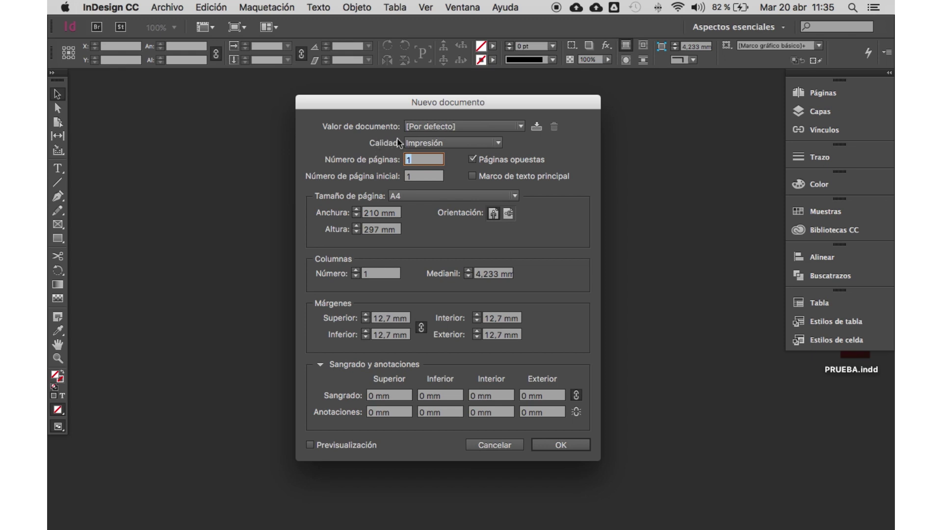
left_click(498, 143)
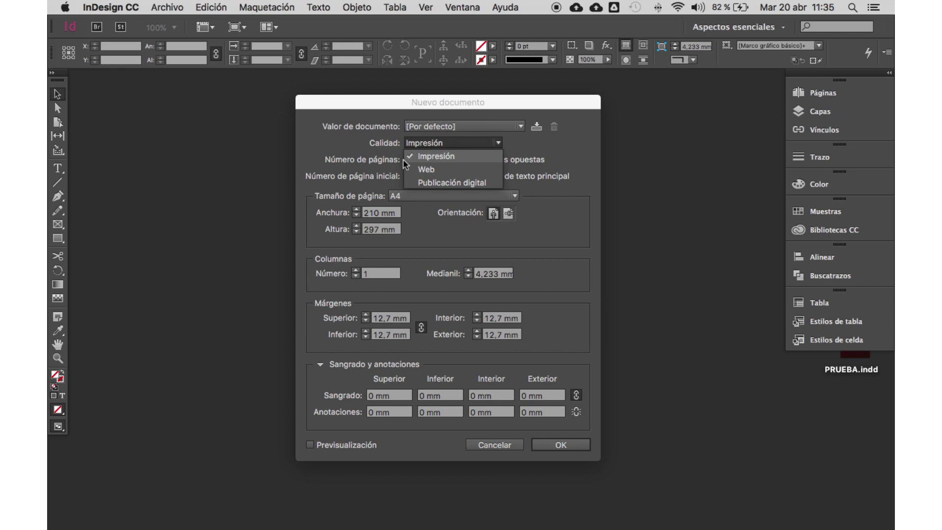
left_click(415, 169)
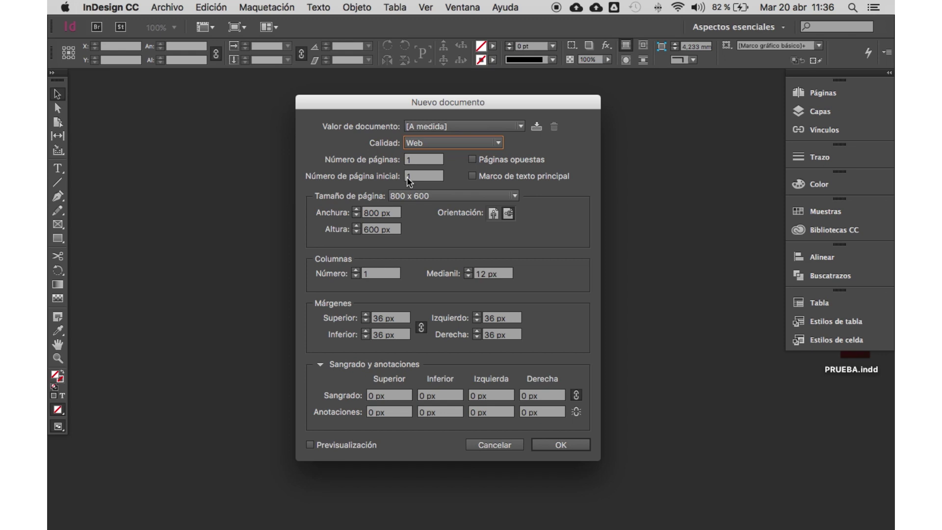
Step: Examine the available document intents and the page size presets offered for Web
left_click(421, 143)
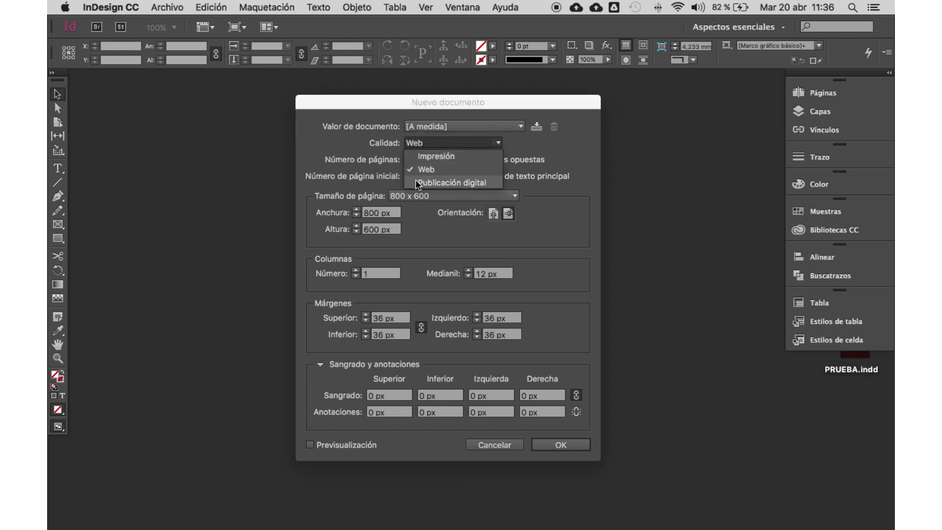
left_click(345, 163)
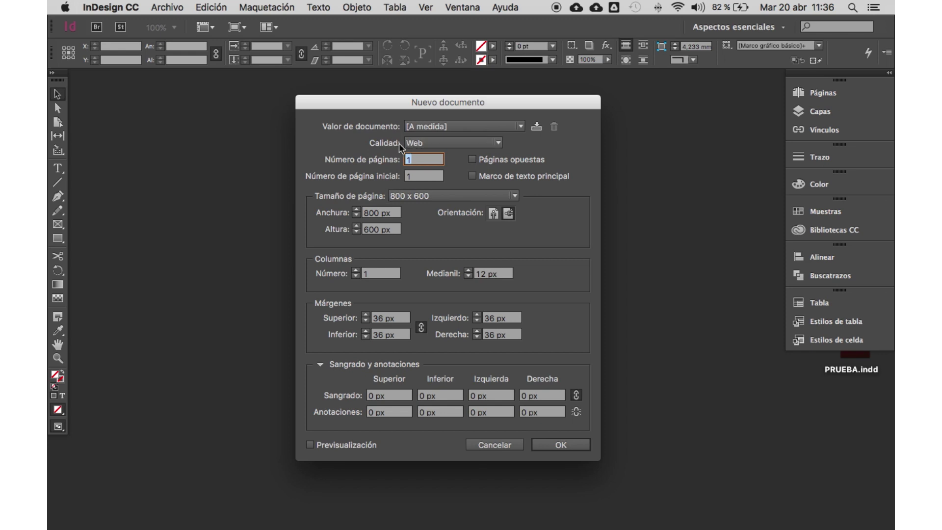
left_click(427, 196)
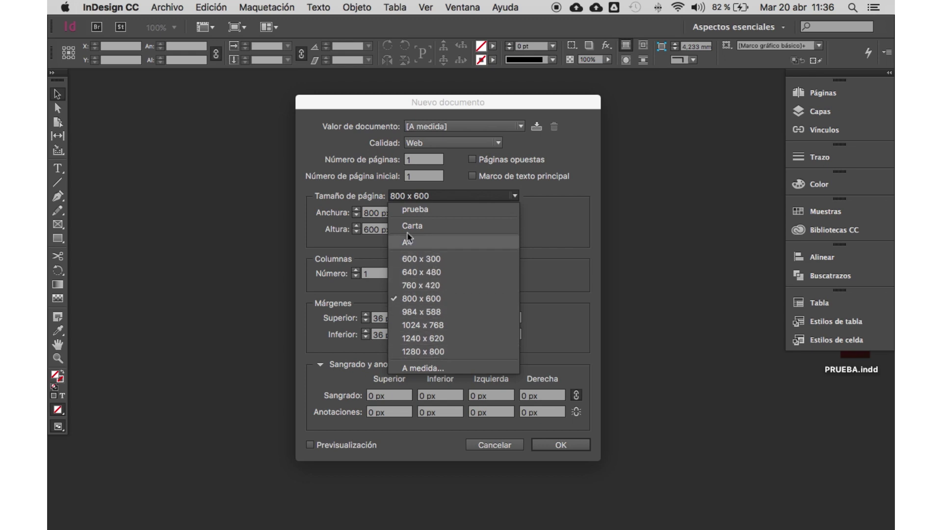
left_click(355, 182)
Step: Try the Publicación digital intent, check its device page sizes, and return the intent to Web
left_click(425, 144)
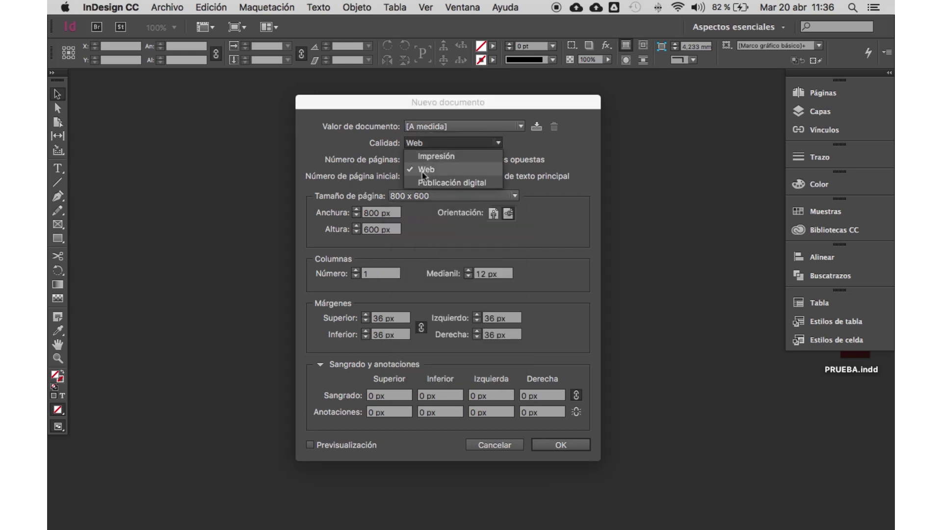
left_click(422, 182)
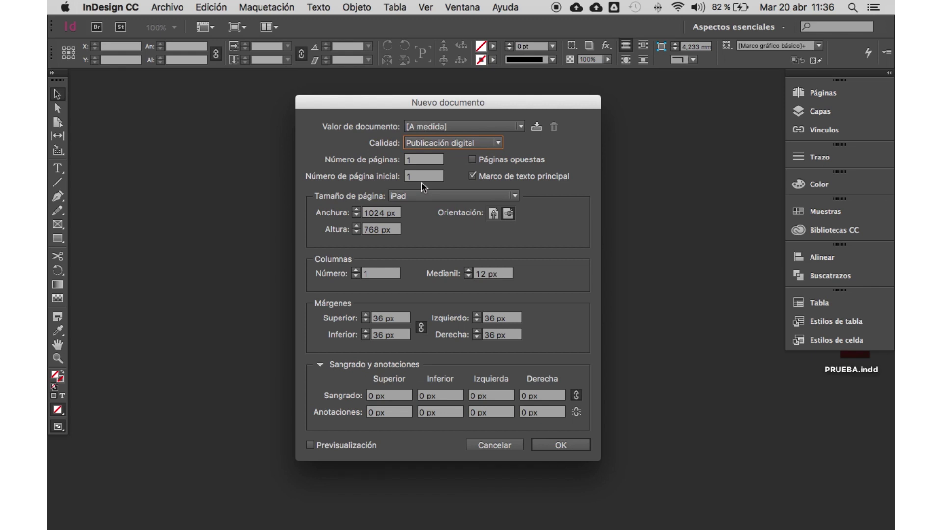
left_click(408, 196)
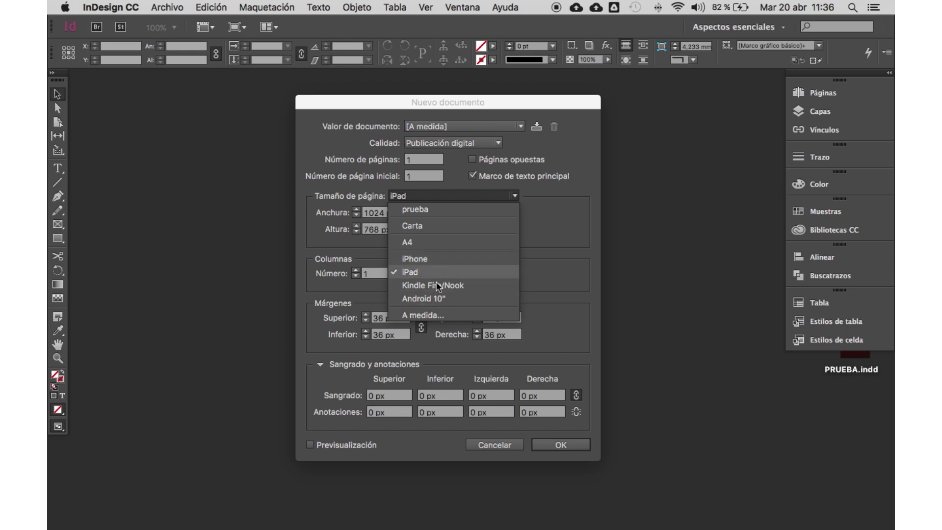
left_click(540, 241)
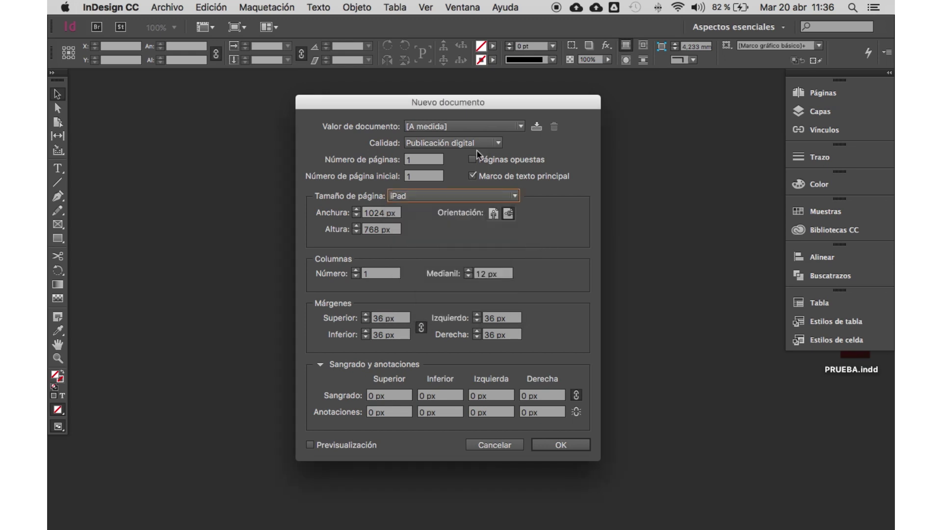
left_click(434, 143)
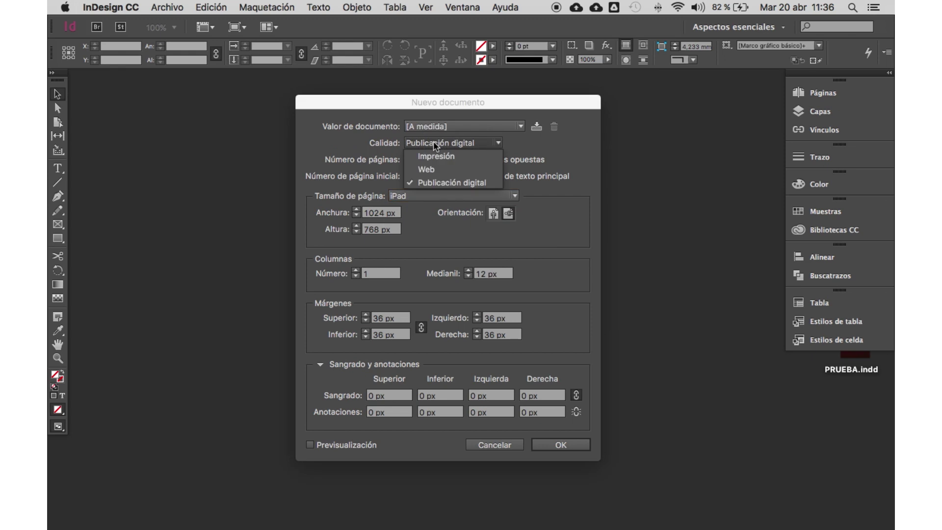
left_click(428, 171)
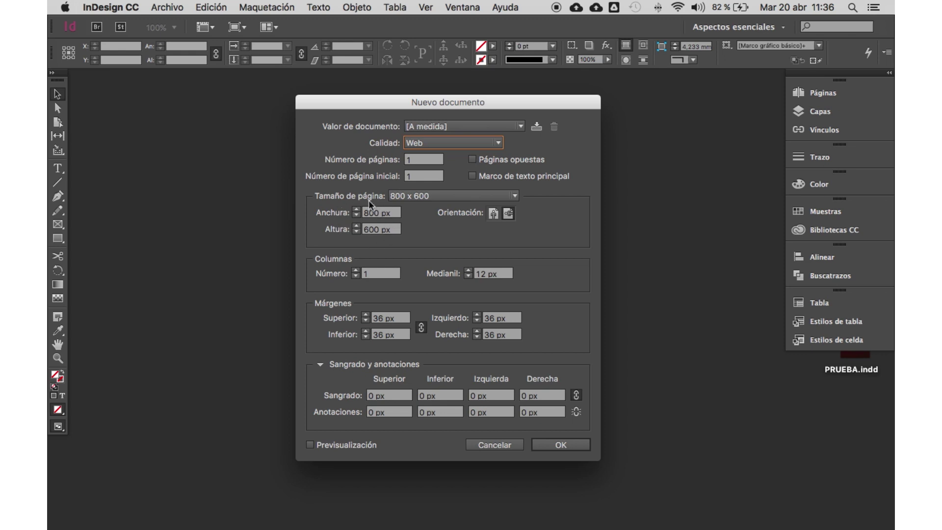
Step: Switch to the screen resolution chart for reference, and return to InDesign with the other applications hidden
key("super+Tab")
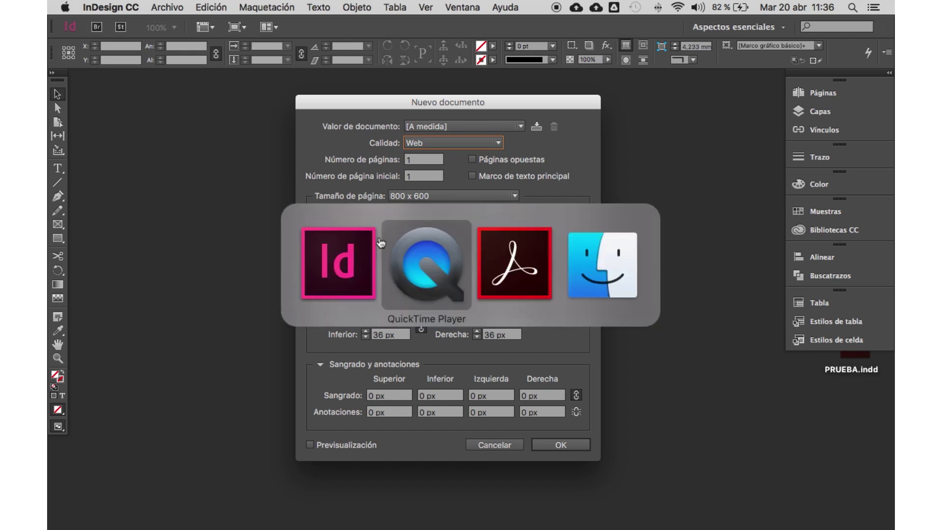
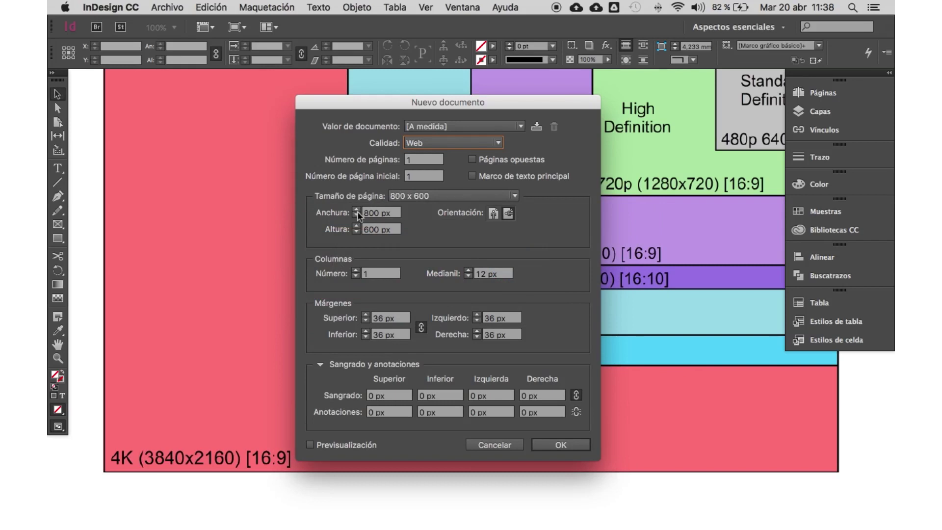
left_click(132, 7)
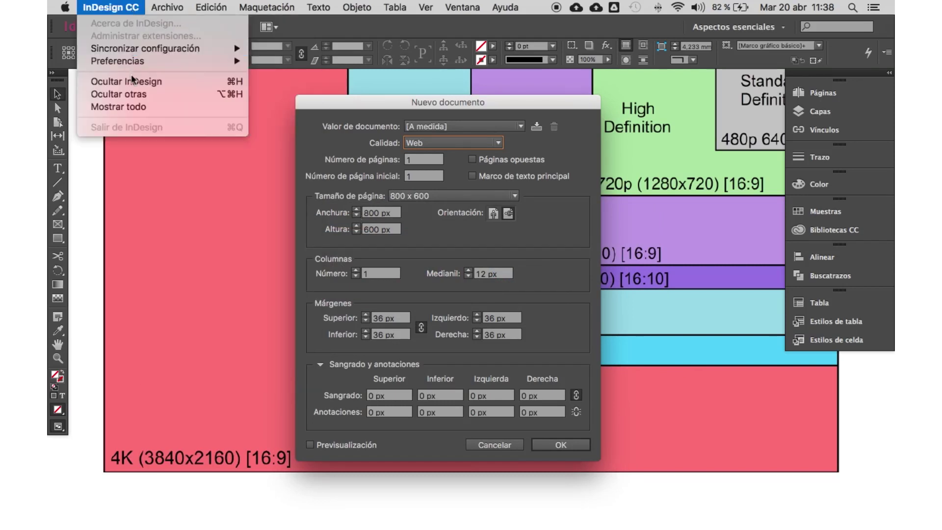
left_click(134, 94)
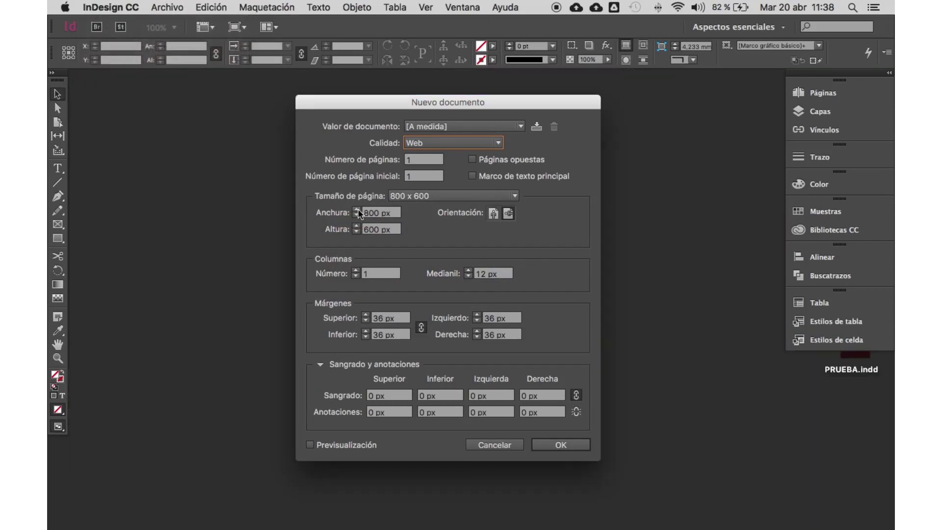
Step: Set the new document's page size to 1920 px wide by 1080 px high
left_click_drag(377, 213, 356, 216)
type("1929")
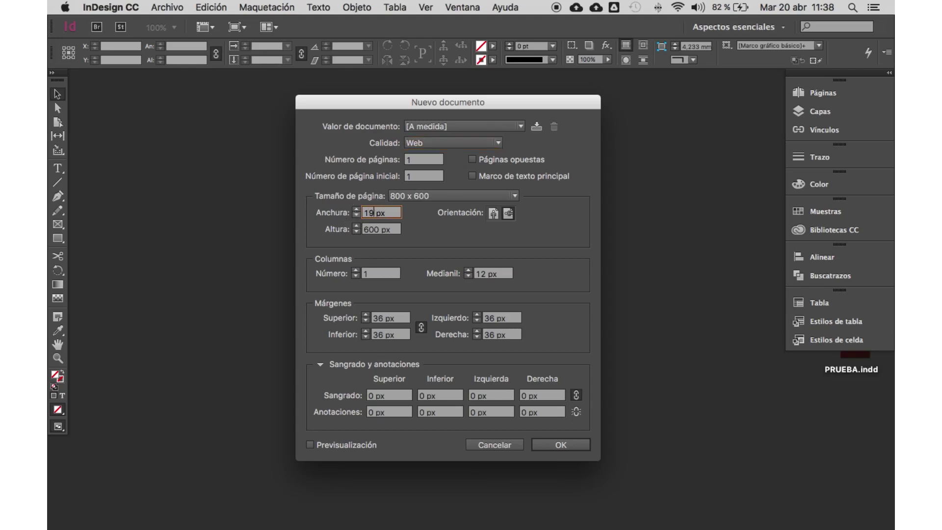
key("BackSpace")
type("0")
left_click_drag(379, 229, 364, 229)
type("1080")
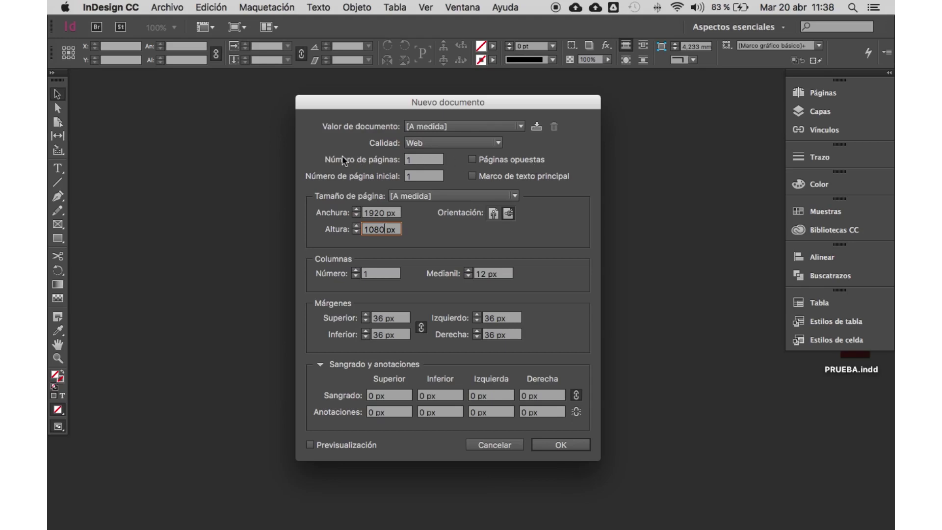
Step: Set the new document's number of pages to 5
left_click(412, 162)
double_click(412, 161)
type("5")
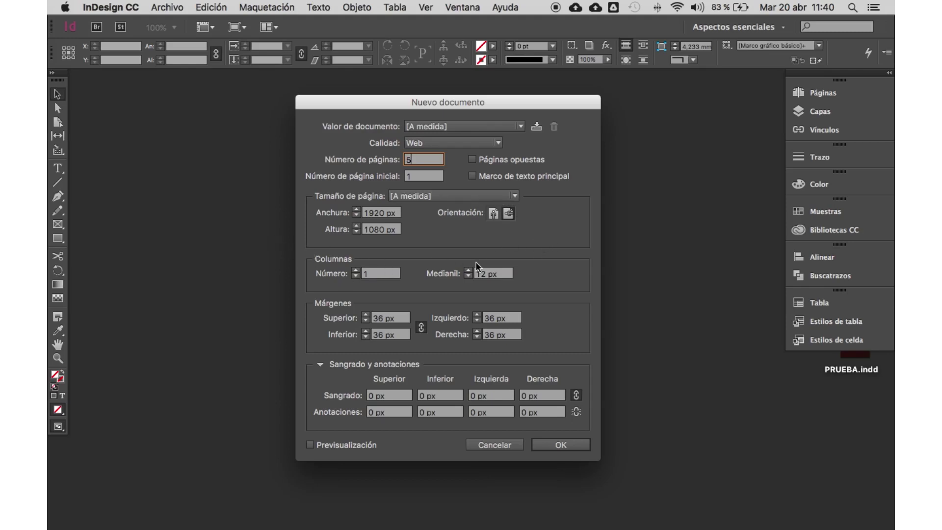
Step: Set the column gutter and all margins to 0 px and create the document
left_click(468, 276)
left_click(468, 277)
left_click(366, 321)
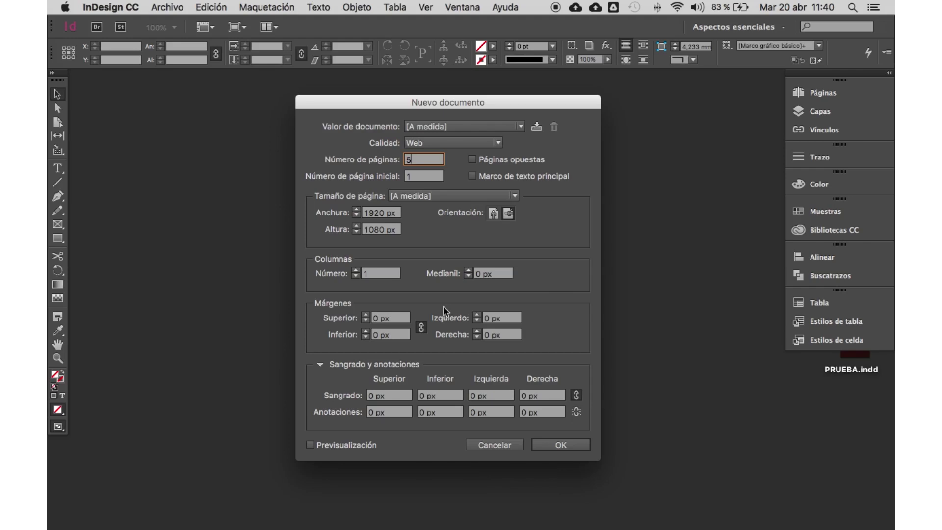
left_click(544, 445)
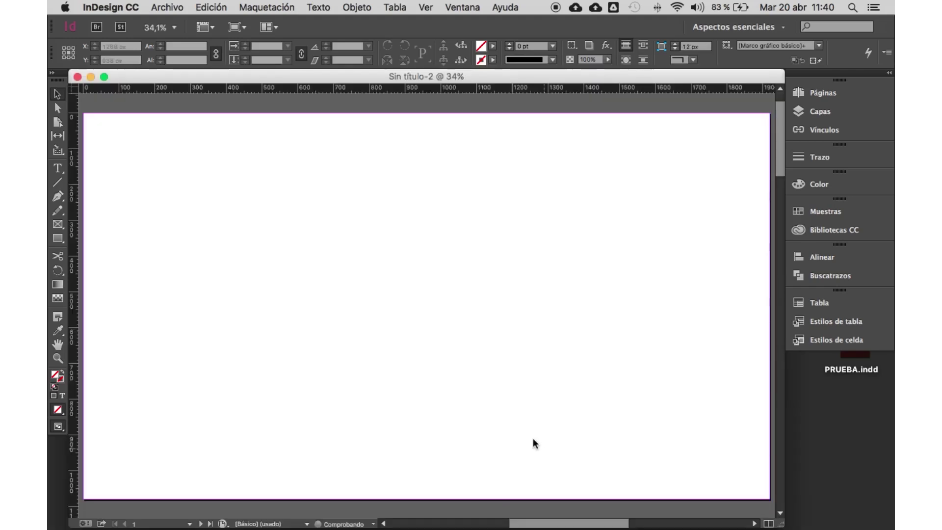
Step: Look over the new document's blank pages and close the document
key("super+minus")
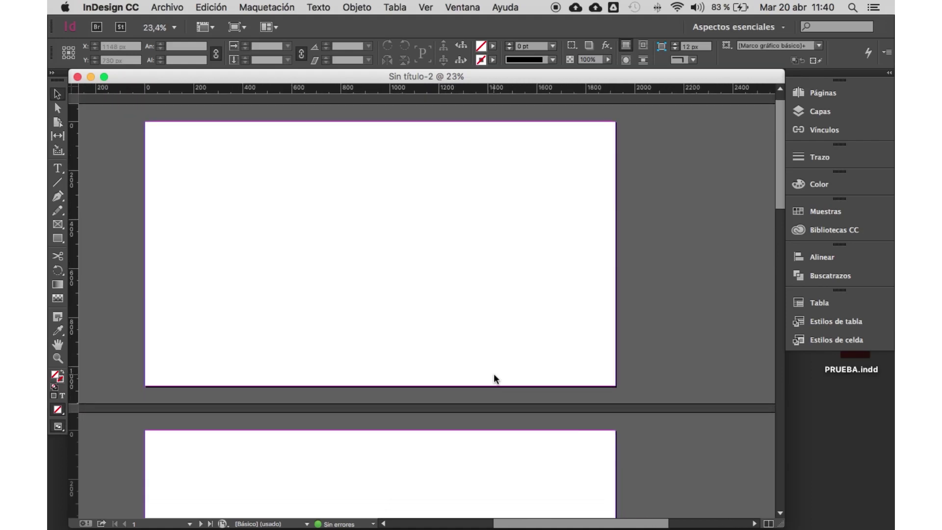
scroll(494, 379, "down", 20)
scroll(494, 376, "down", 4)
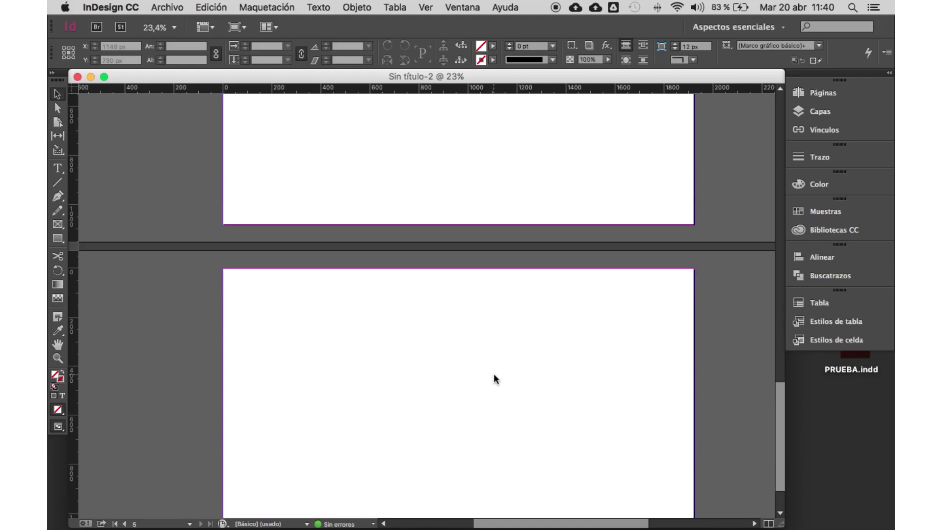
scroll(494, 376, "up", 20)
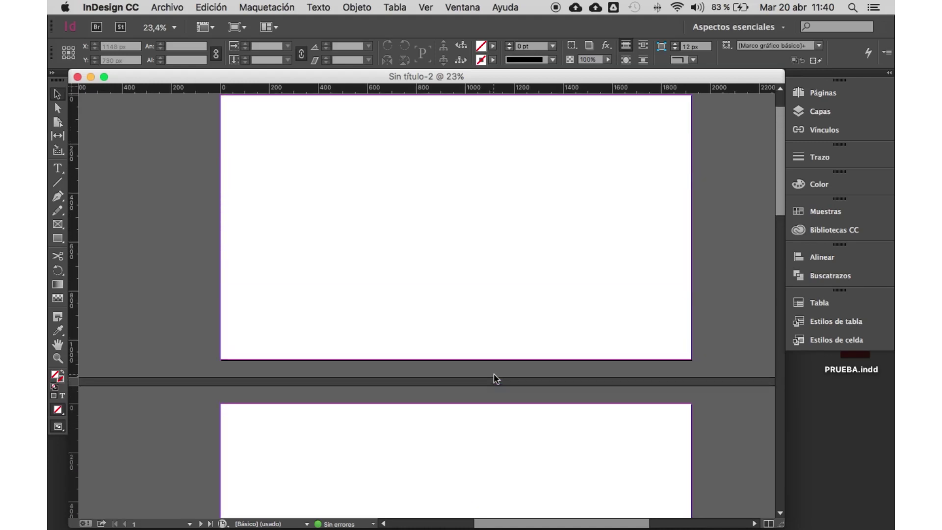
scroll(493, 379, "up", 2)
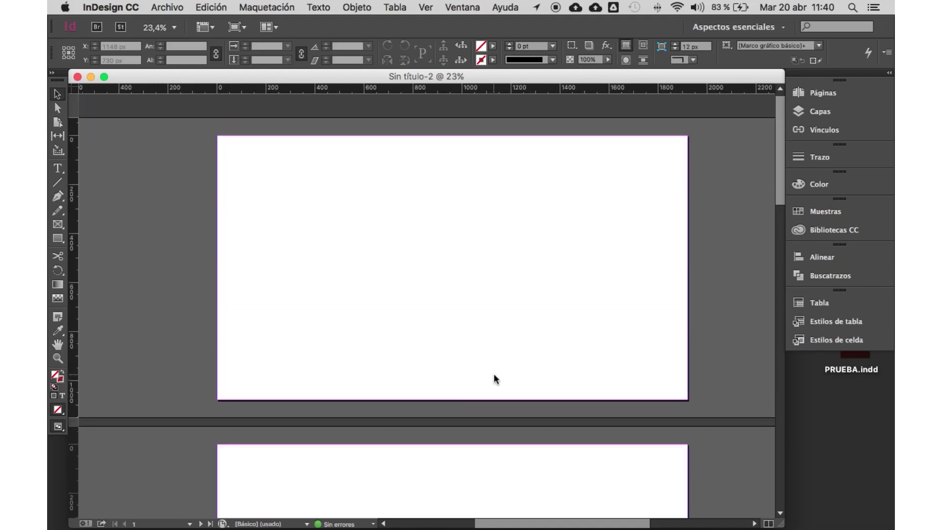
left_click(77, 77)
Step: Open the recent file PRUEBA.indd and look through its pages
left_click(155, 6)
mouse_move(182, 61)
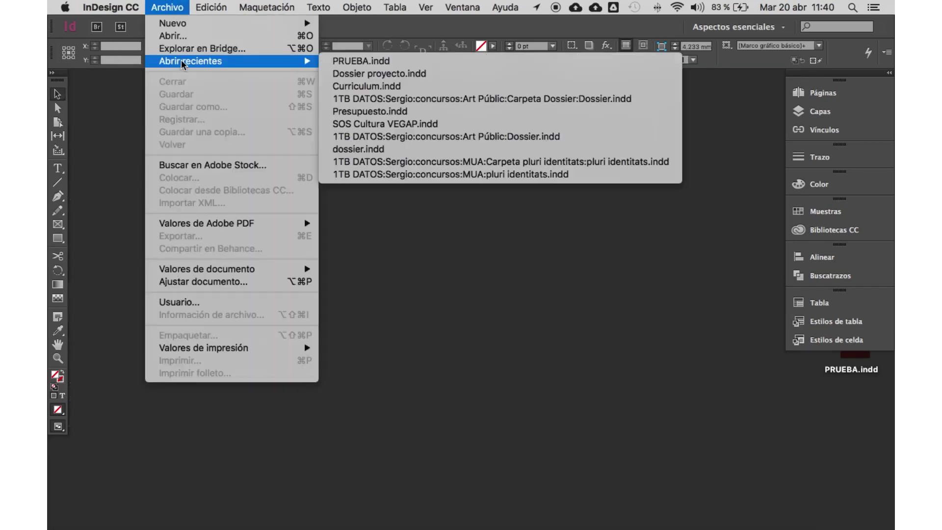
left_click(350, 60)
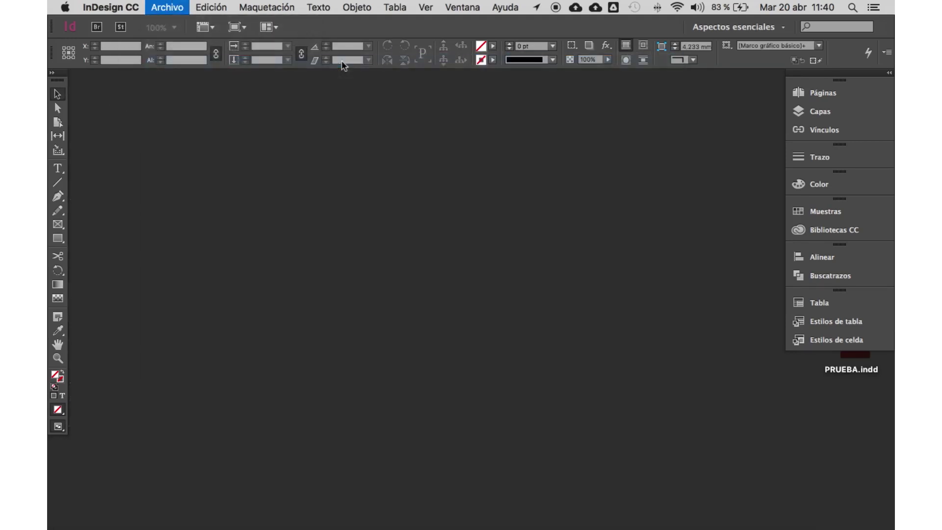
scroll(467, 300, "up", 5)
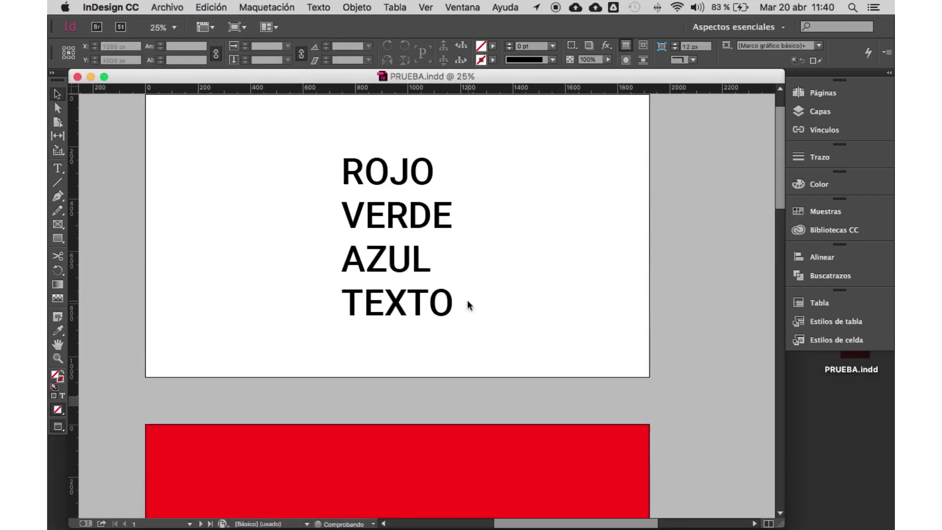
scroll(467, 300, "down", 20)
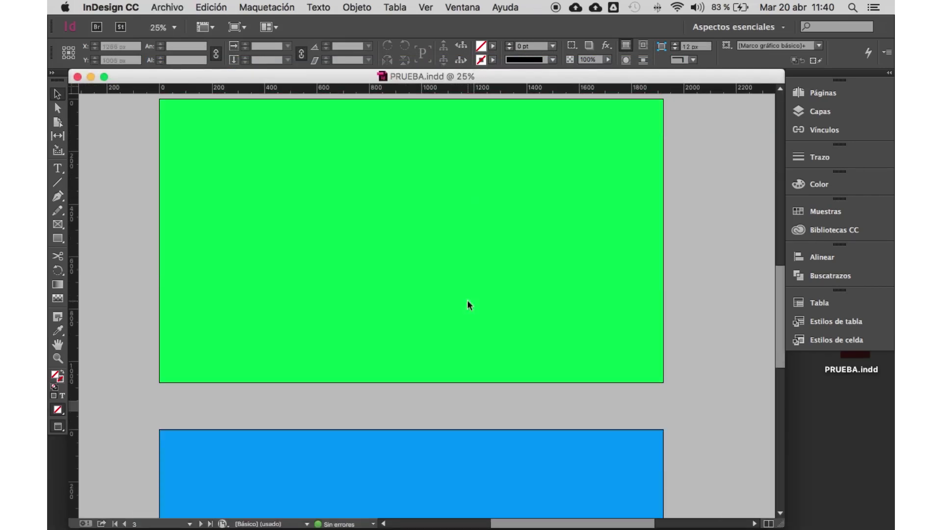
scroll(467, 304, "up", 20)
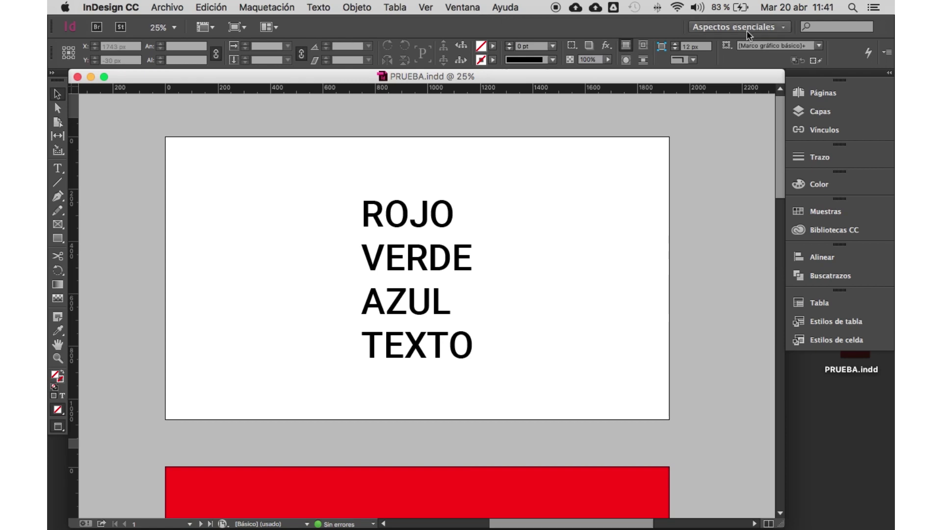
Step: Switch the workspace to Interactivo para PDF
left_click(462, 8)
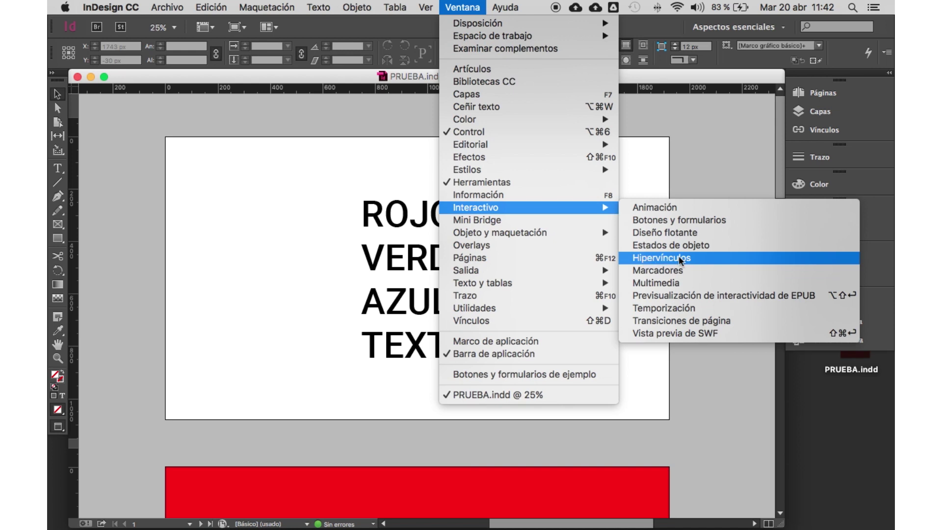
left_click(682, 142)
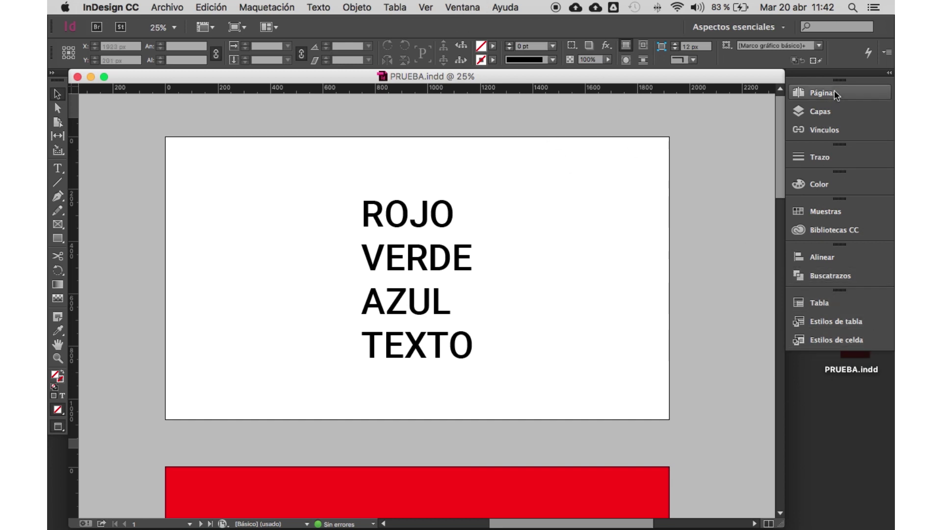
left_click(731, 29)
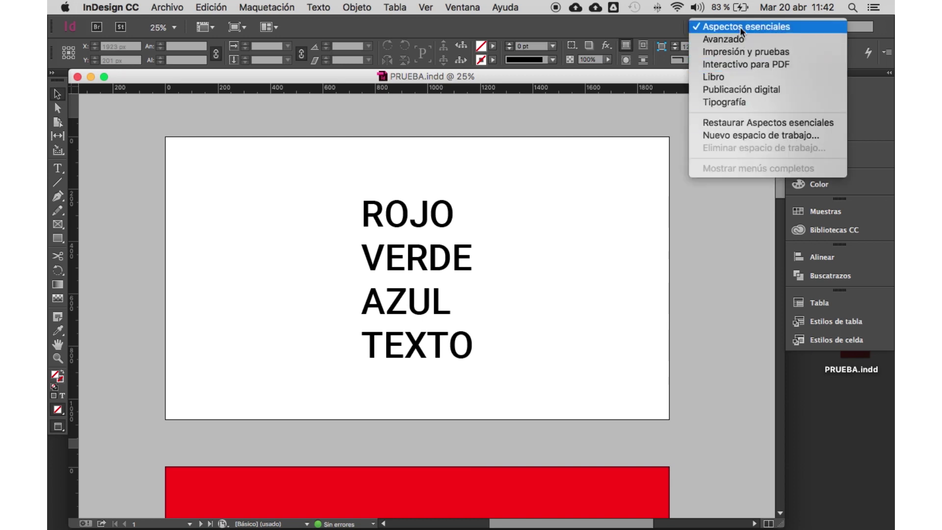
left_click(734, 66)
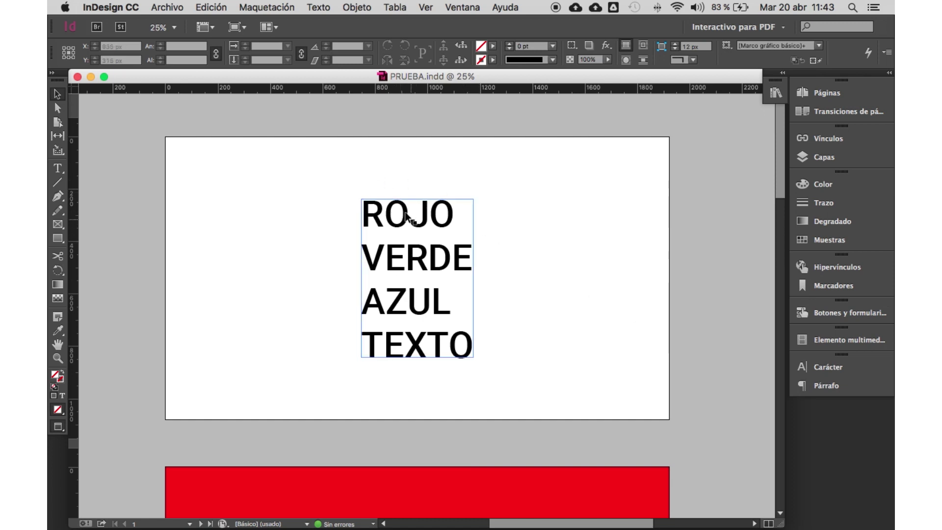
Step: Examine the index words on the first page and the red, green, blue and text pages they refer to
scroll(395, 338, "down", 1)
scroll(393, 334, "down", 10)
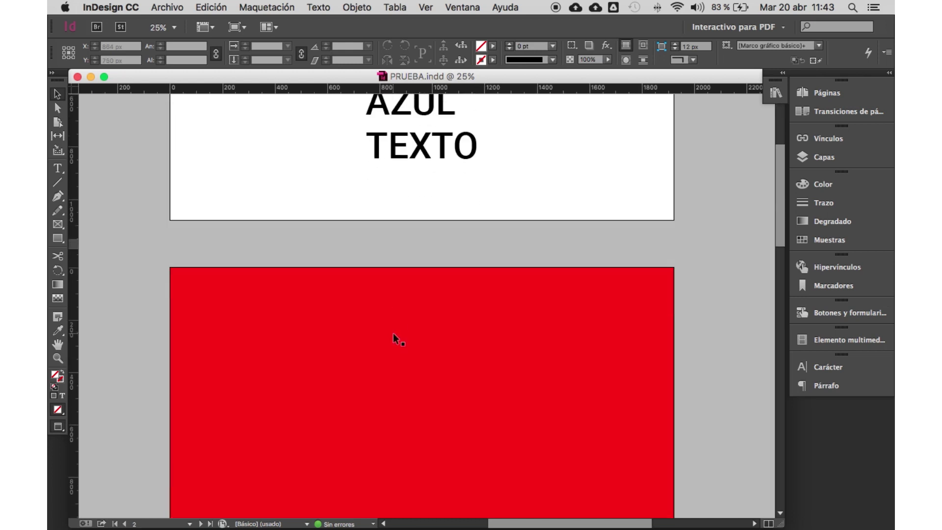
scroll(393, 333, "down", 8)
scroll(393, 334, "up", 18)
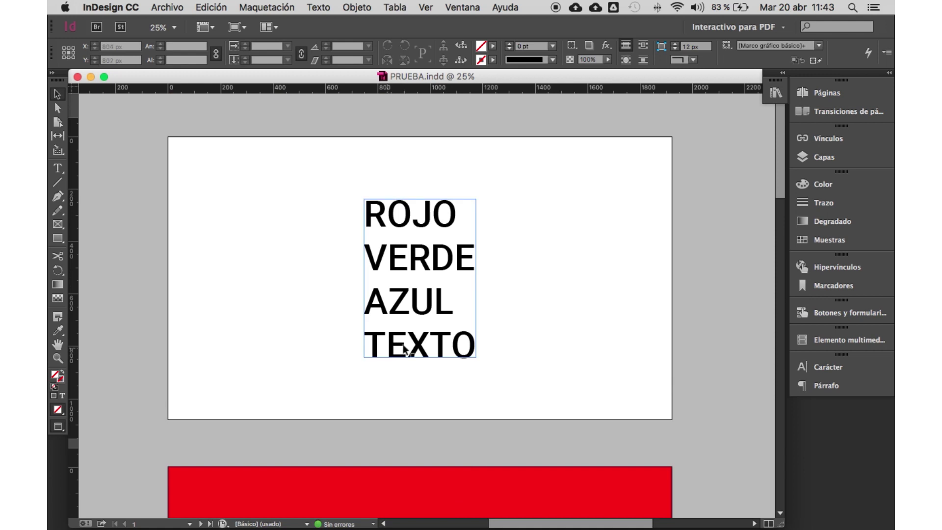
scroll(432, 351, "down", 20)
scroll(430, 351, "down", 4)
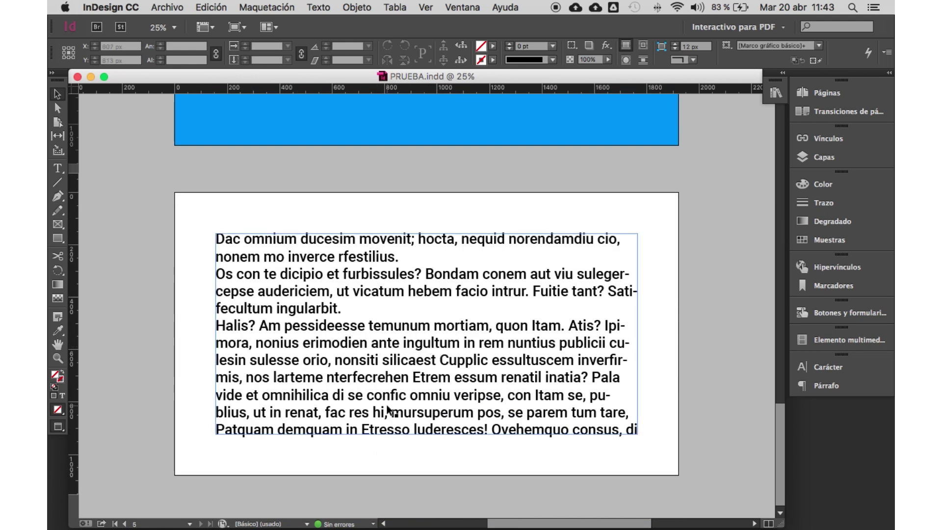
scroll(369, 316, "up", 3)
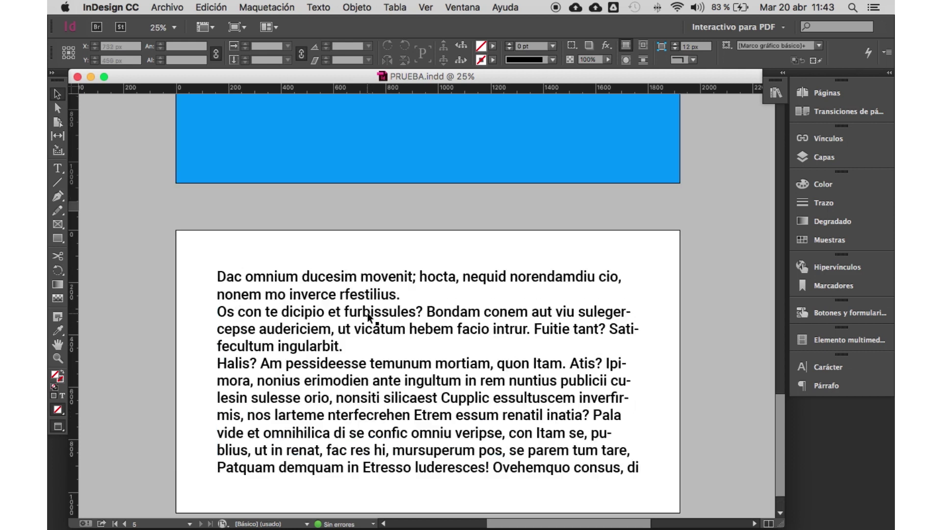
scroll(367, 314, "up", 18)
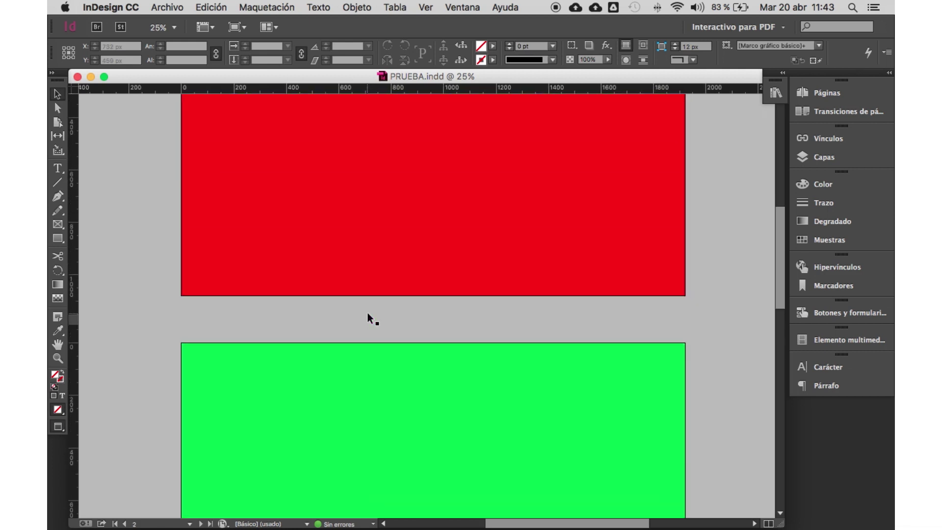
scroll(367, 312, "up", 3)
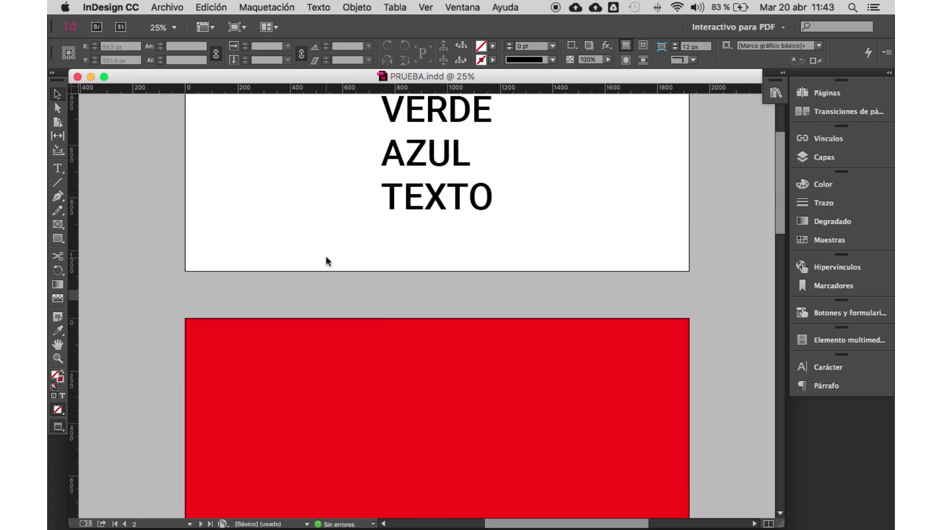
scroll(399, 253, "up", 2)
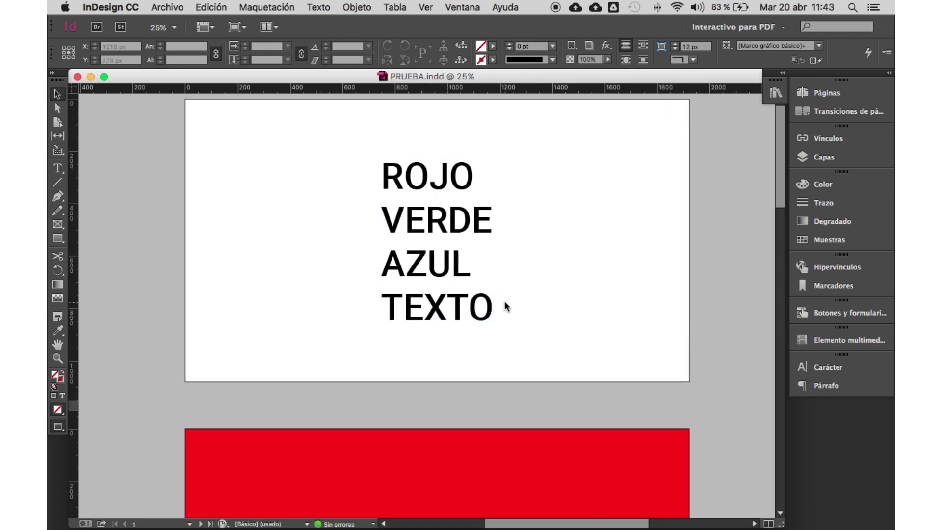
Step: Create a page hyperlink on the word ROJO that leads to page 2 of PRUEBA.indd
left_click(61, 169)
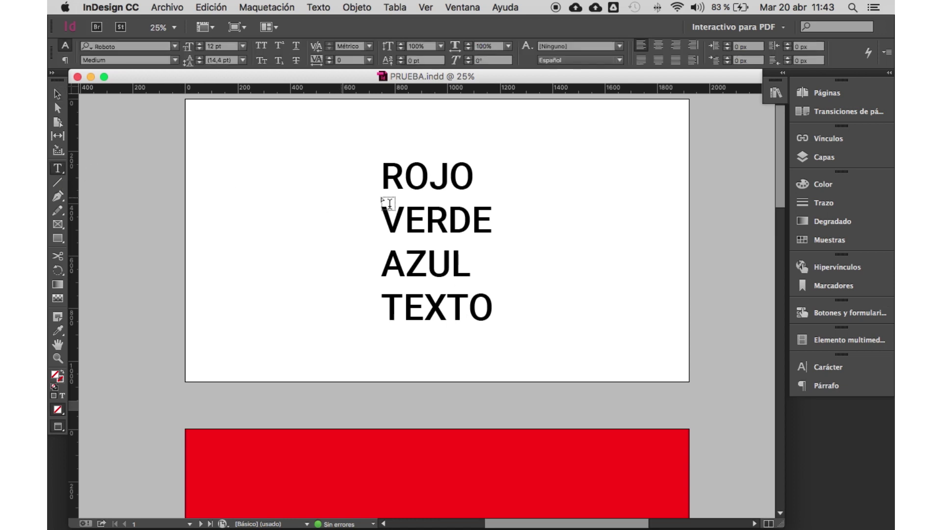
left_click(430, 173)
double_click(416, 173)
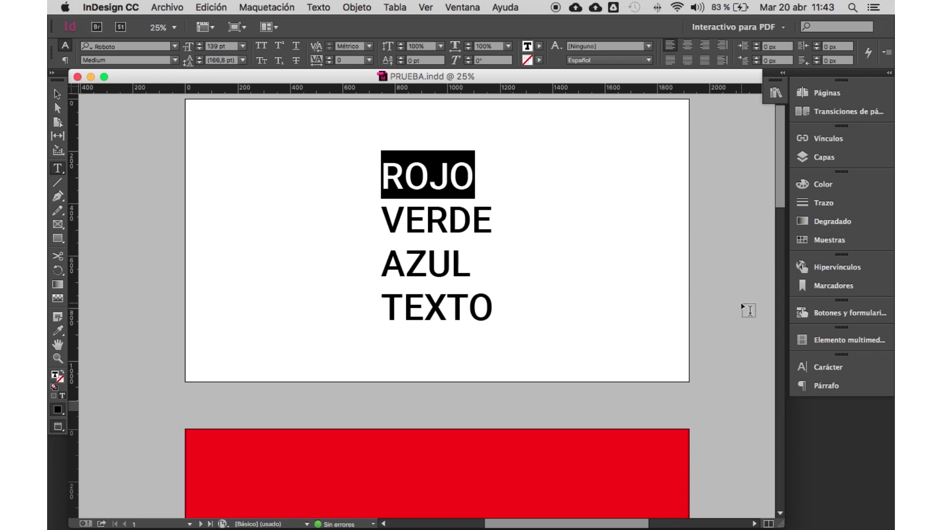
left_click(818, 271)
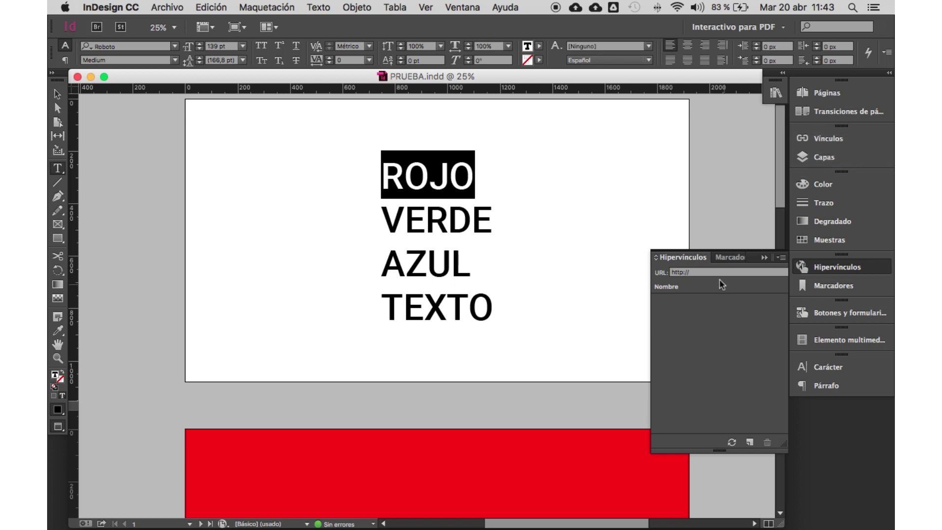
left_click(781, 257)
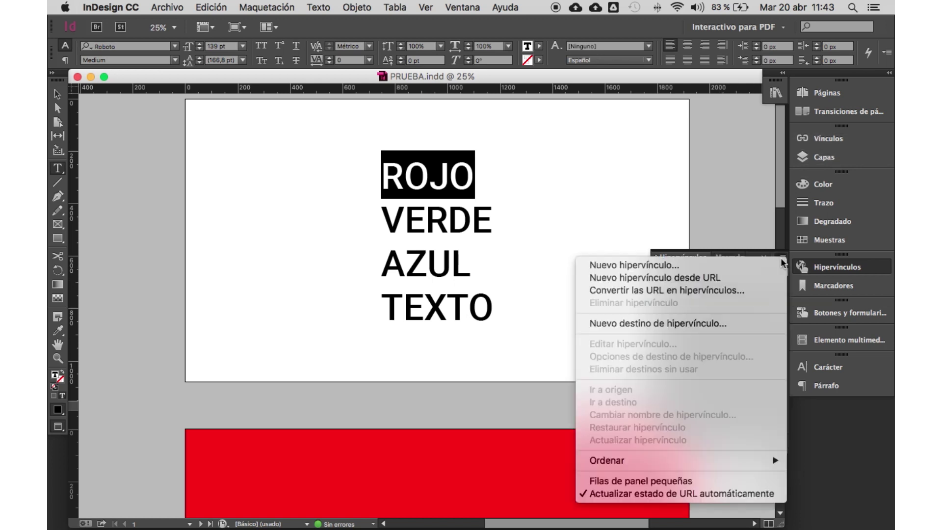
left_click(667, 265)
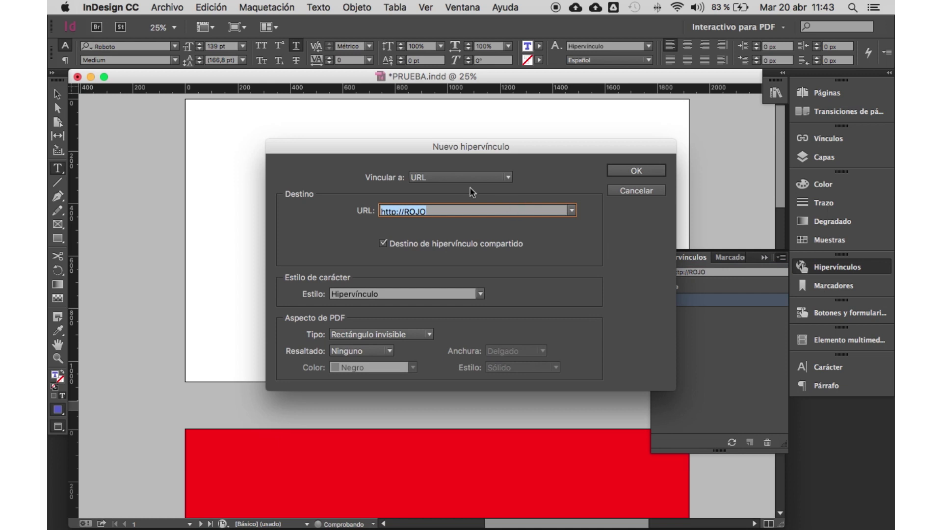
left_click(438, 182)
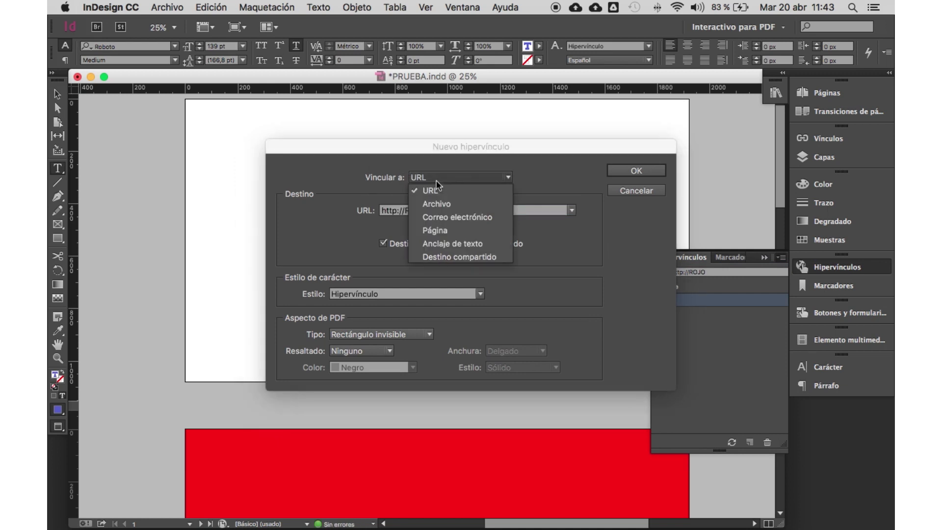
left_click(435, 231)
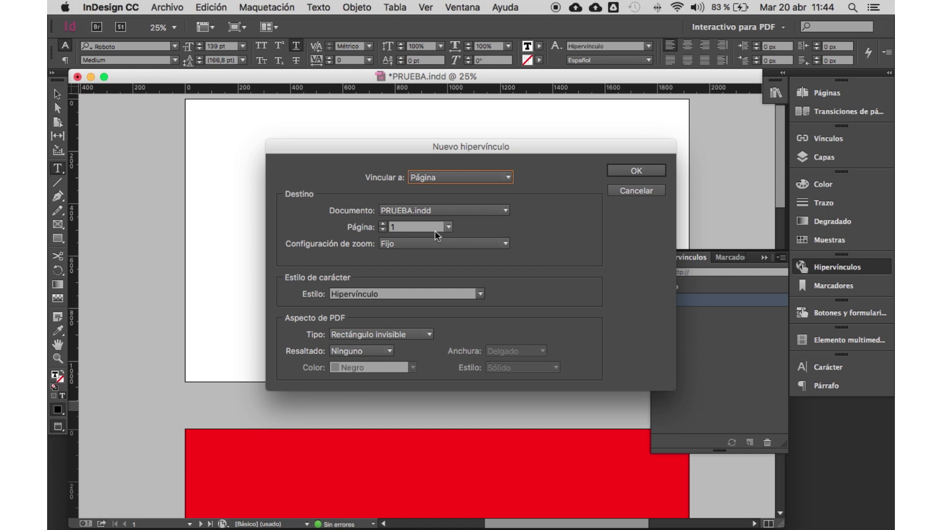
left_click(383, 225)
left_click(650, 170)
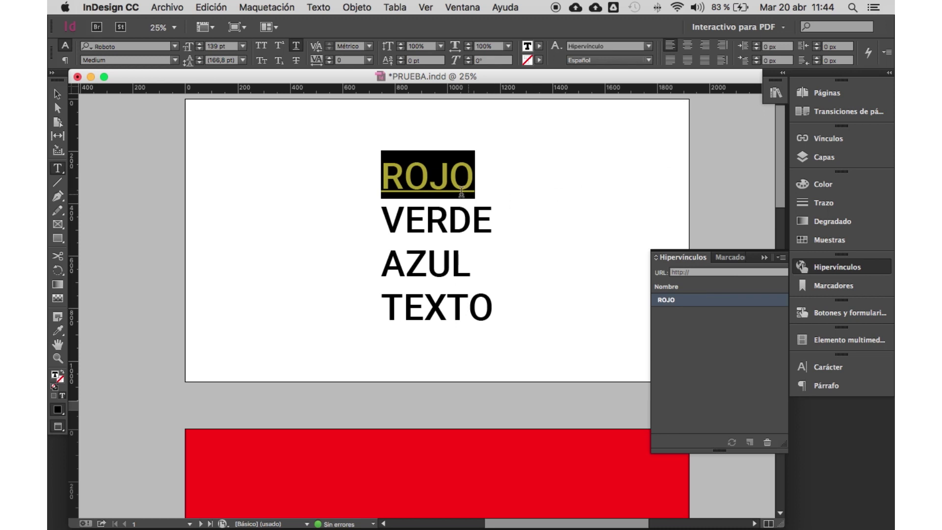
left_click(441, 200)
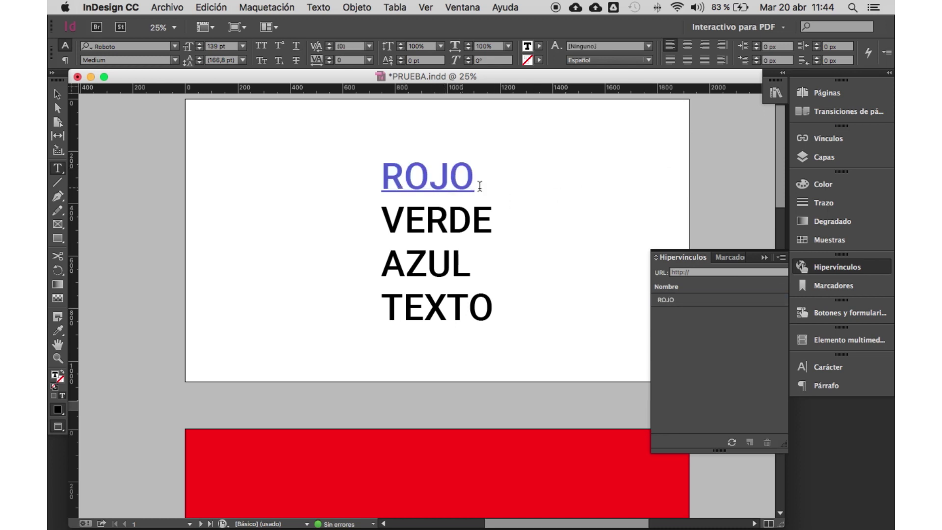
double_click(408, 182)
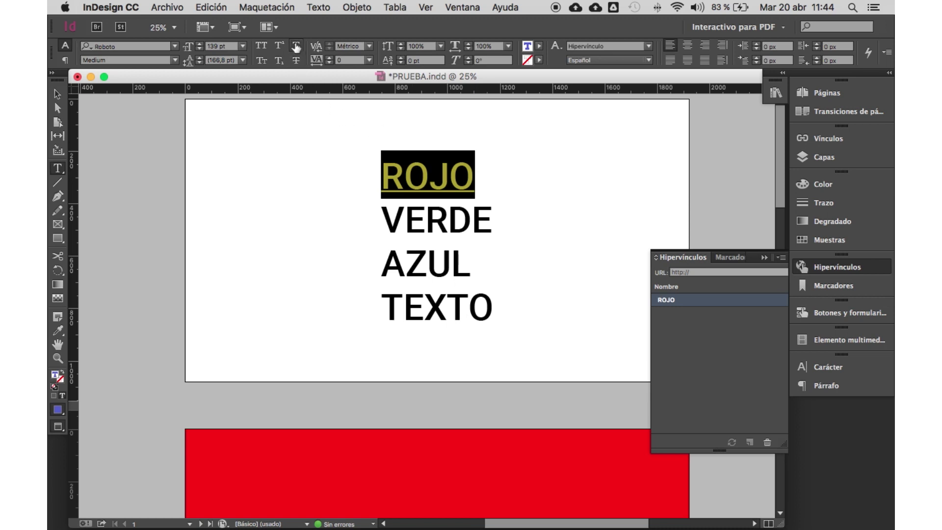
Step: Create a page hyperlink on the word VERDE that leads to page 3
double_click(474, 229)
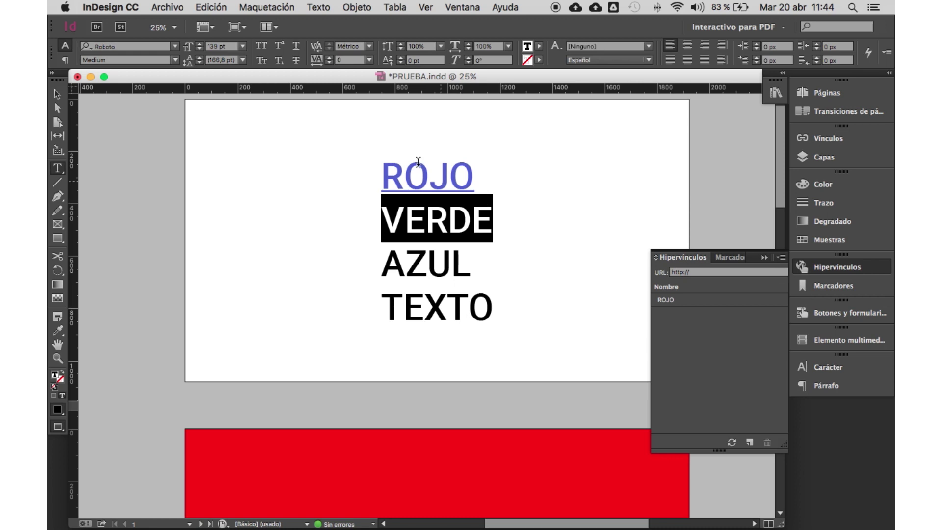
left_click(780, 257)
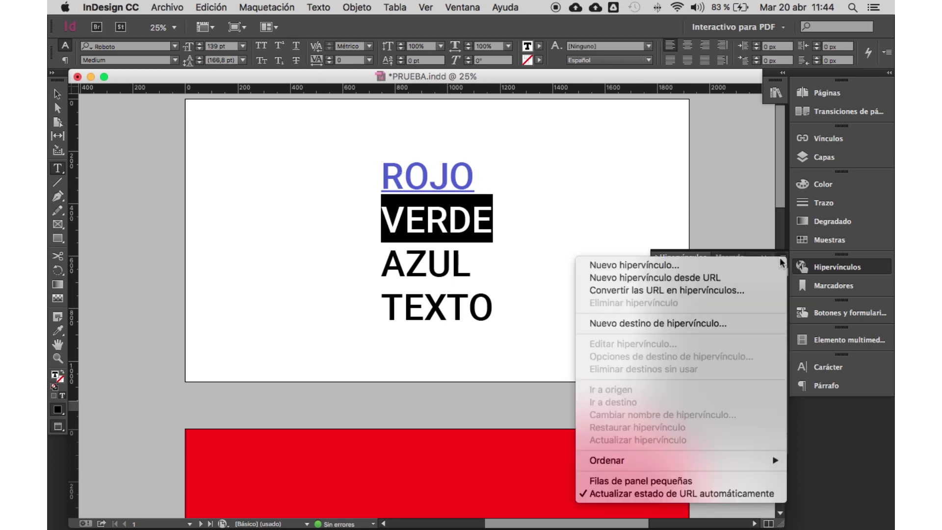
left_click(626, 263)
left_click(383, 225)
left_click(384, 224)
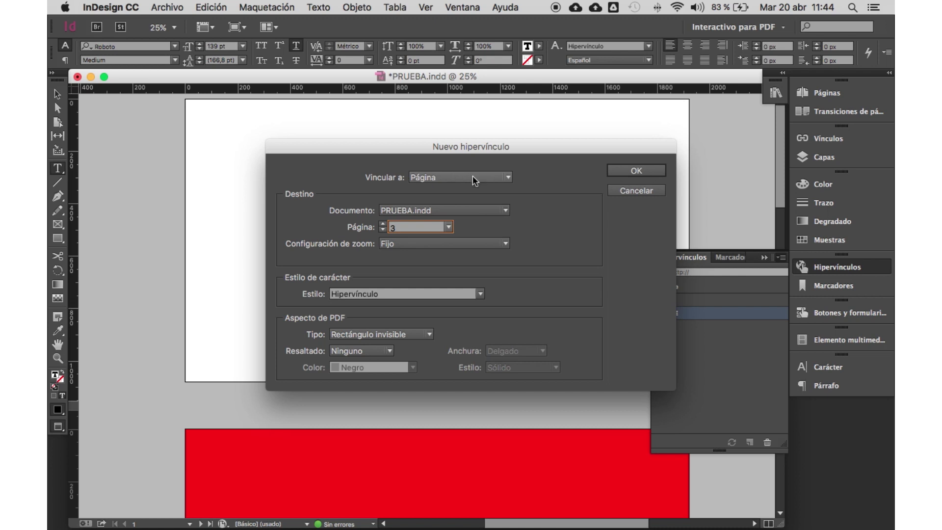
left_click(655, 171)
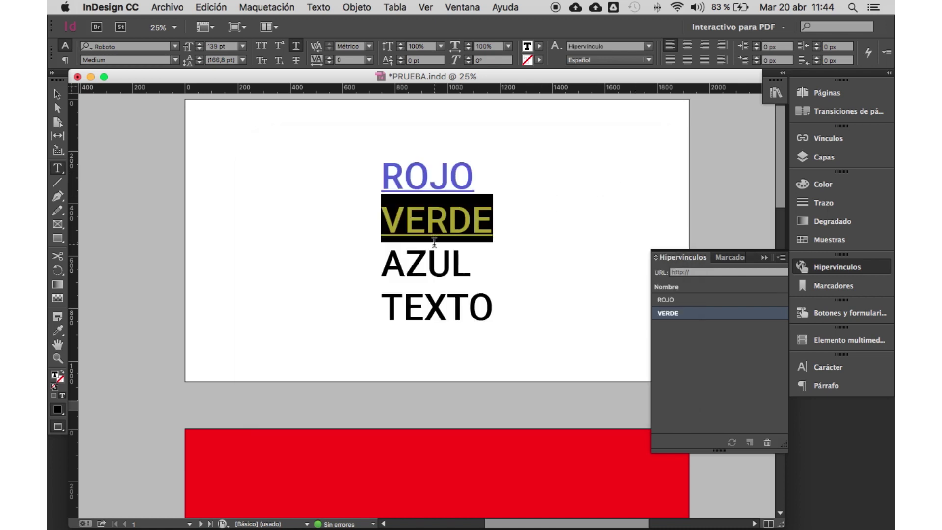
Step: Create a page hyperlink on the word AZUL that leads to page 4
double_click(414, 261)
left_click(781, 259)
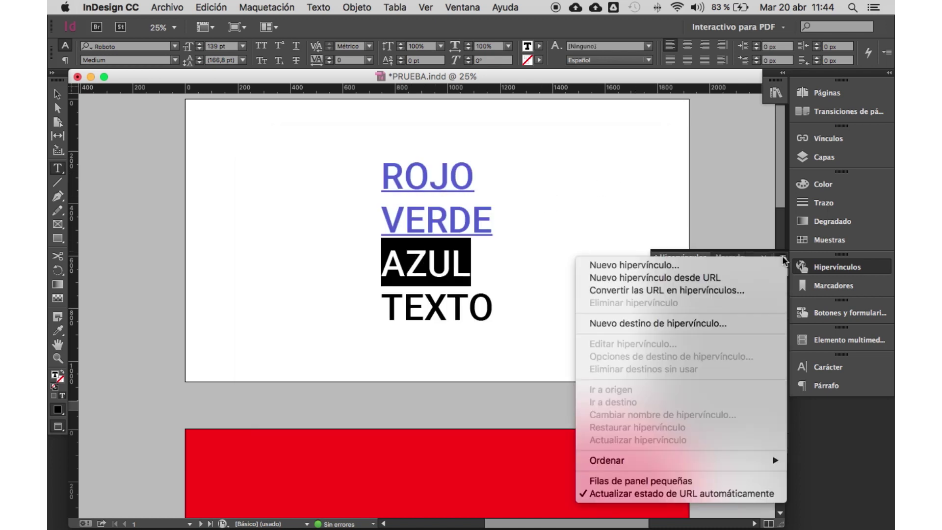
left_click(670, 266)
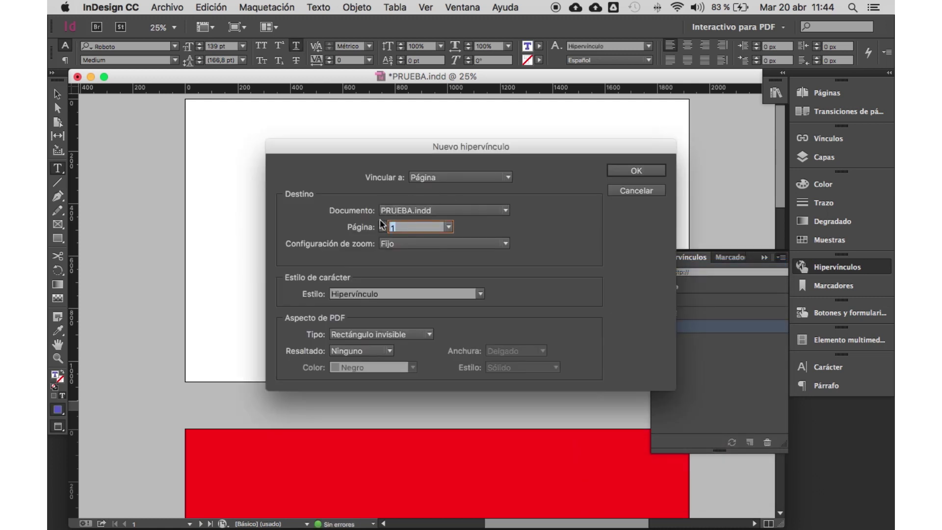
type("4")
left_click(612, 172)
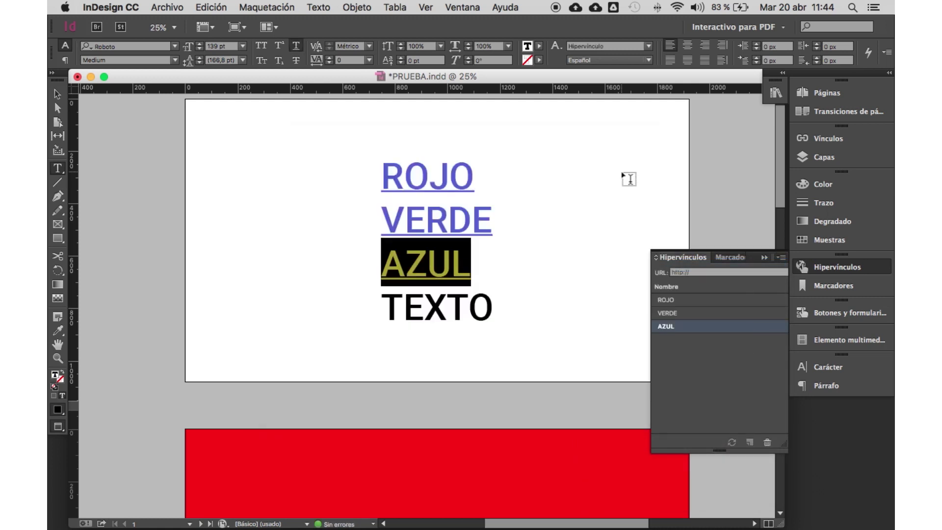
Step: Create a page hyperlink on the word TEXTO with its destination page set to 4
double_click(488, 304)
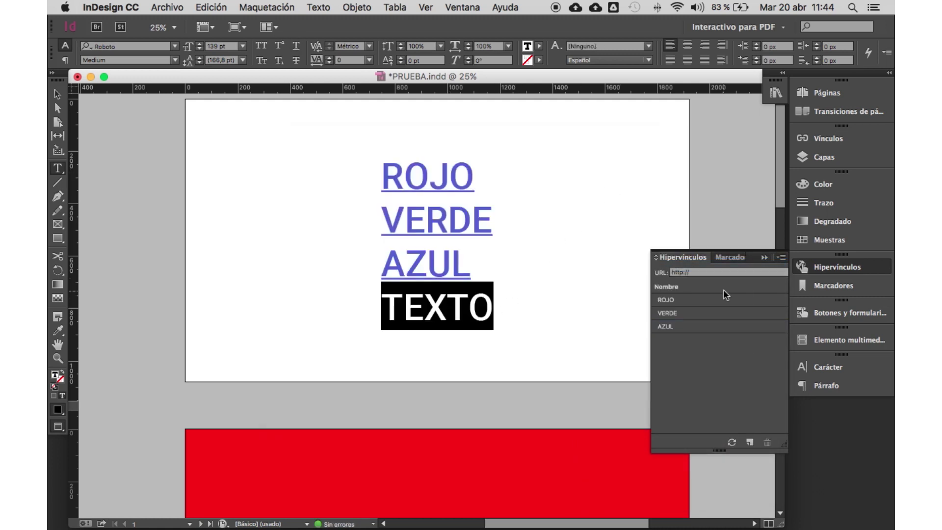
left_click(781, 257)
left_click(648, 266)
left_click(383, 228)
type("4")
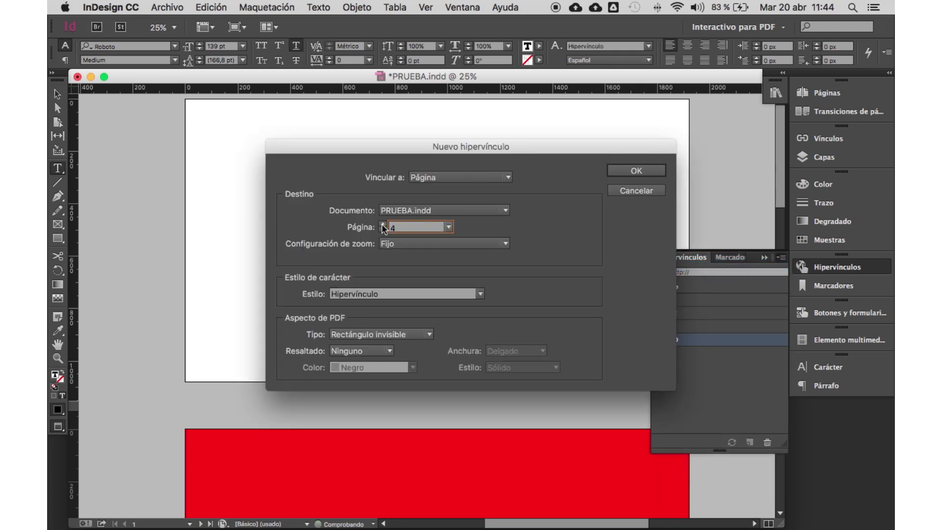
left_click(637, 171)
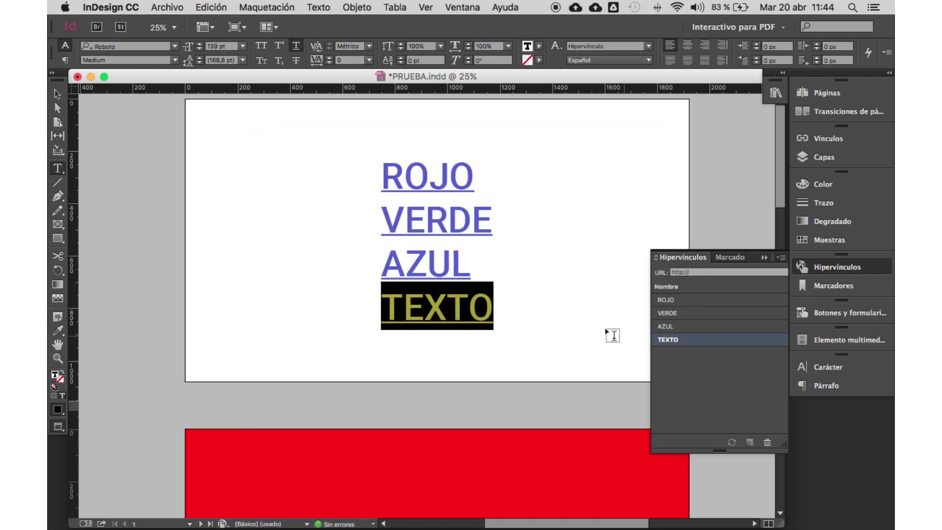
Step: Create a page hyperlink on the red rectangle on page 2, with its destination in PRUEBA.indd
scroll(294, 255, "down", 5)
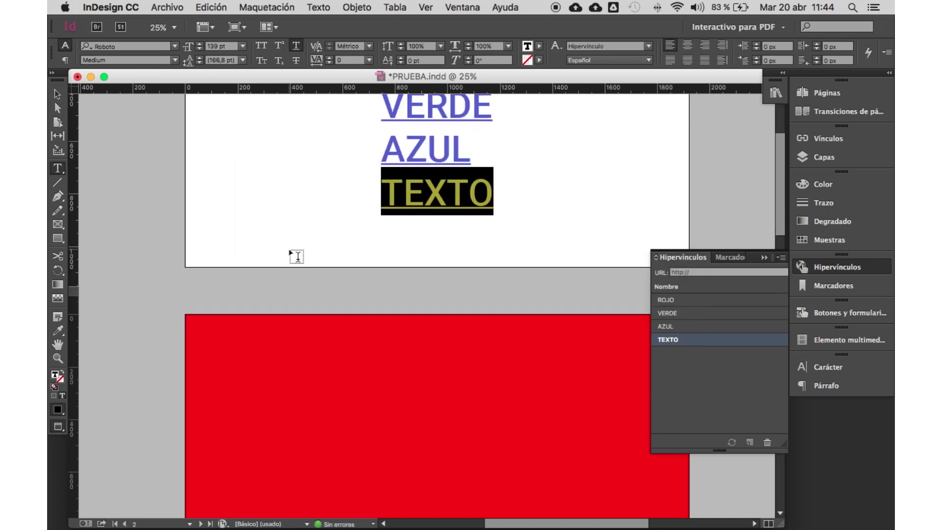
left_click(57, 95)
left_click(270, 297)
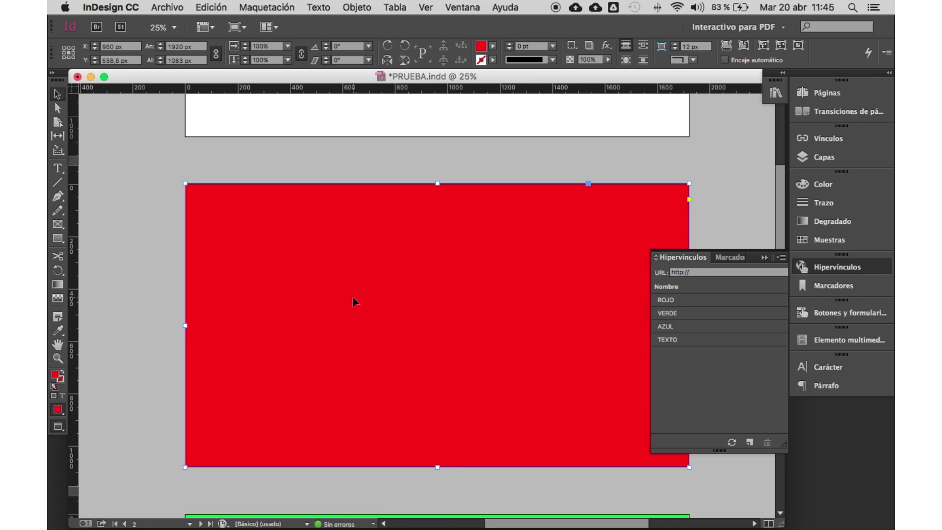
left_click(780, 257)
left_click(643, 268)
left_click(432, 177)
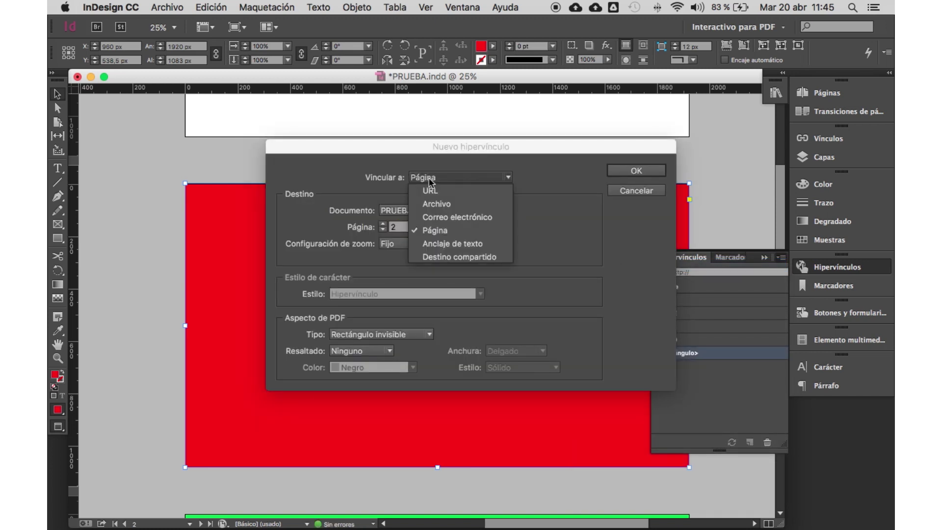
left_click(384, 185)
left_click(383, 224)
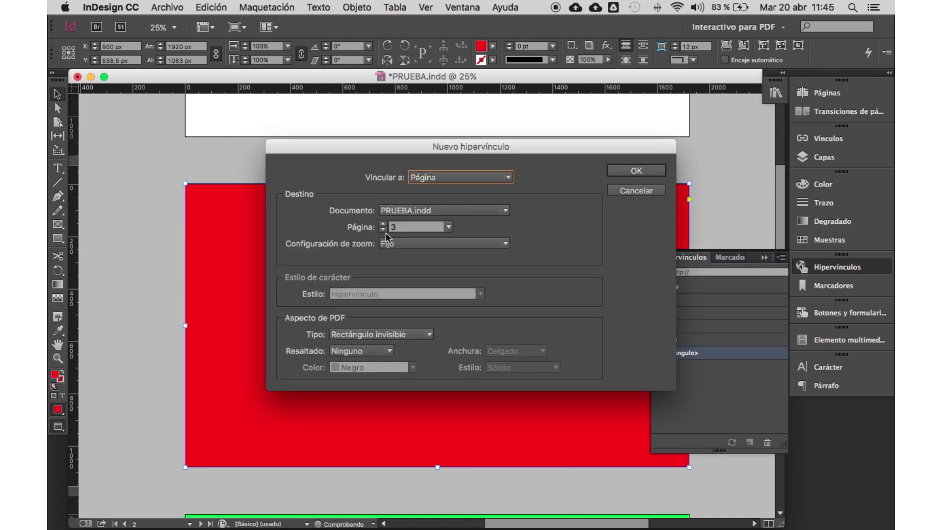
left_click(636, 171)
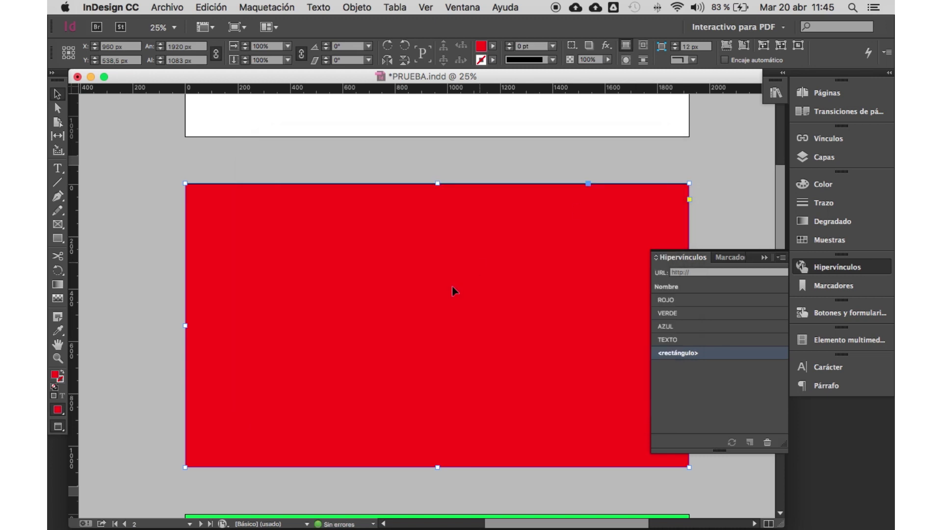
Step: Create a page hyperlink on the green rectangle on page 3, choosing an earlier page as its destination
scroll(452, 285, "down", 10)
left_click(408, 266)
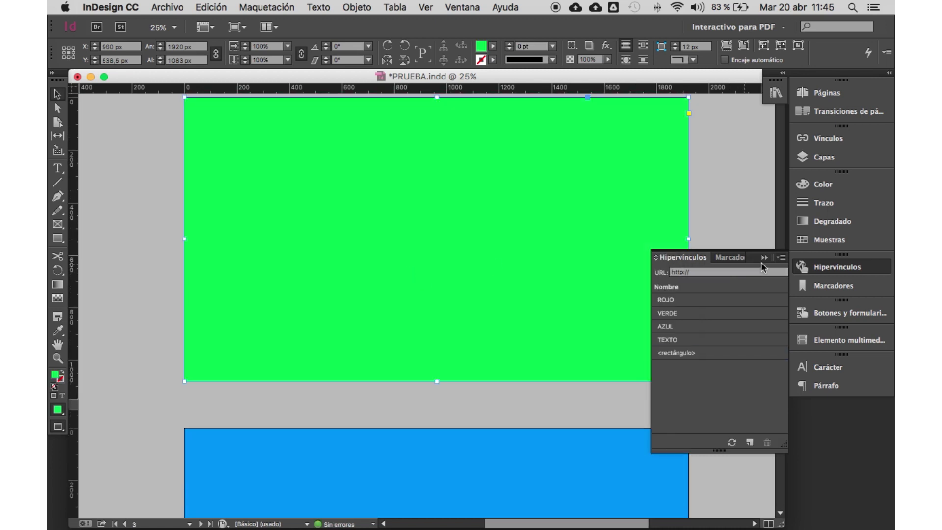
left_click(780, 257)
left_click(619, 265)
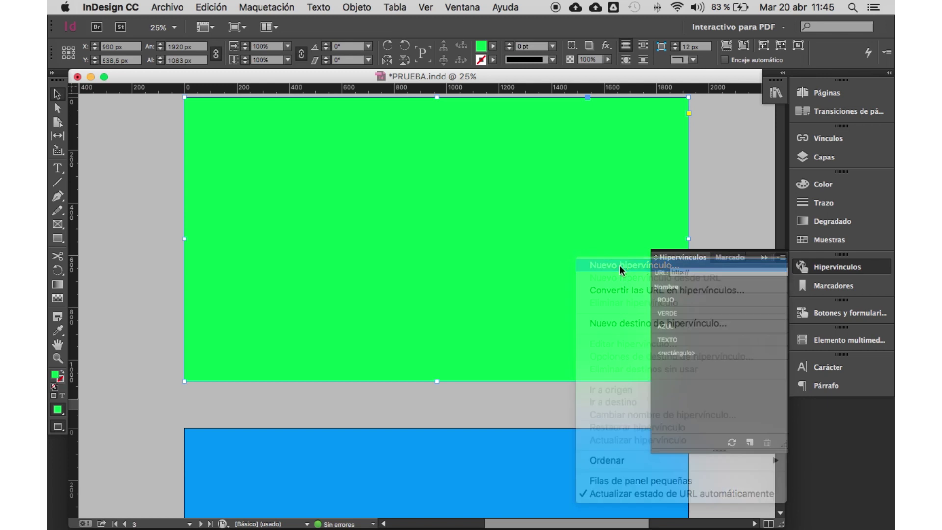
left_click(383, 230)
left_click(633, 171)
Step: Create a page hyperlink on the blue rectangle on page 4 that leads to page 1
scroll(469, 330, "down", 2)
left_click(425, 400)
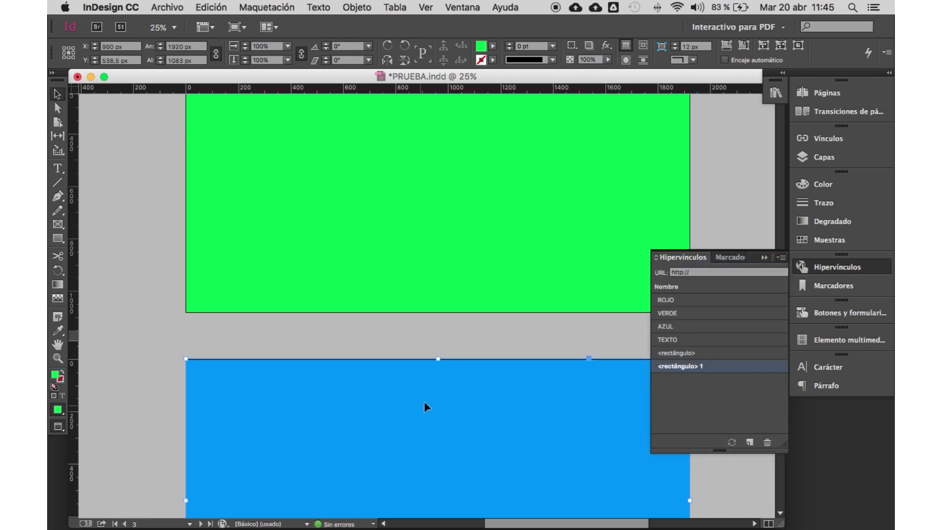
left_click(780, 257)
left_click(656, 267)
type("1")
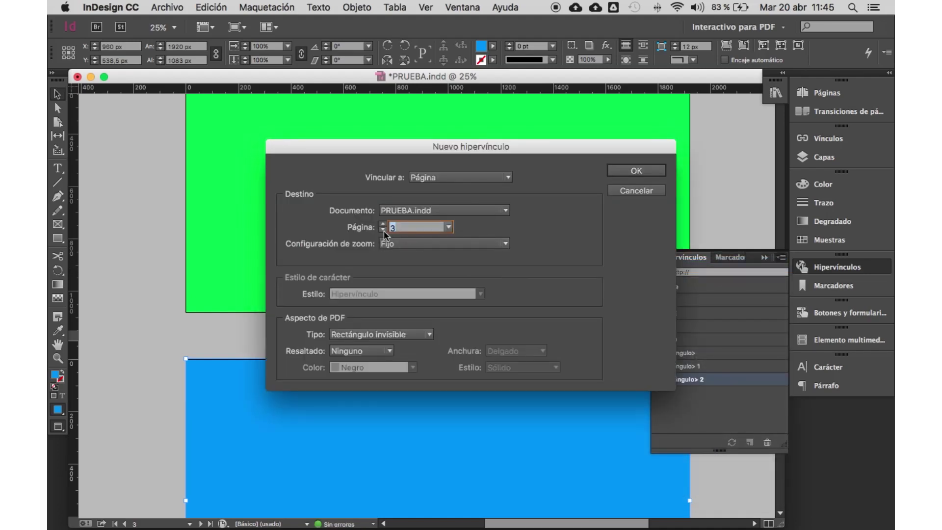
left_click(617, 169)
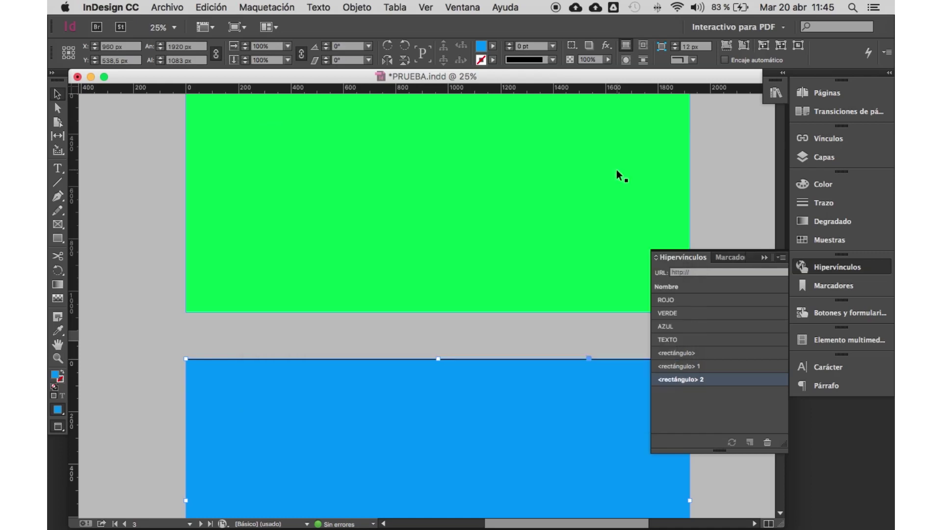
Step: Create a page hyperlink on all the text in page 5's text frame that leads to page 1, and deselect the frame
left_click(170, 376)
scroll(347, 384, "down", 6)
scroll(344, 385, "down", 3)
left_click(314, 347)
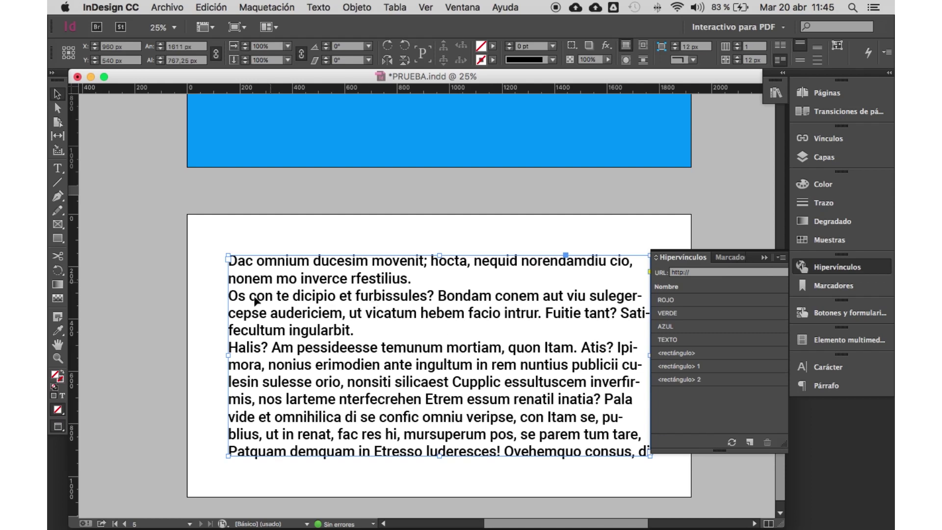
double_click(320, 303)
key("super+a")
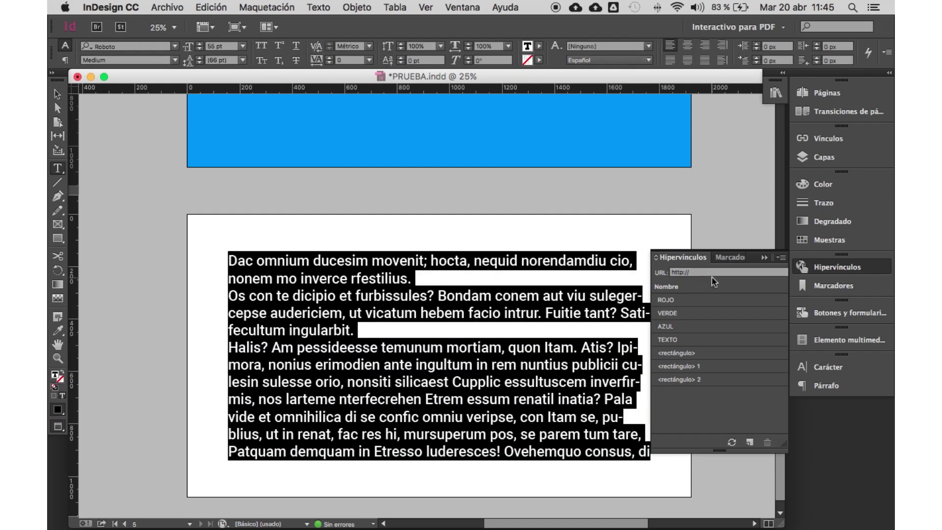
left_click(784, 257)
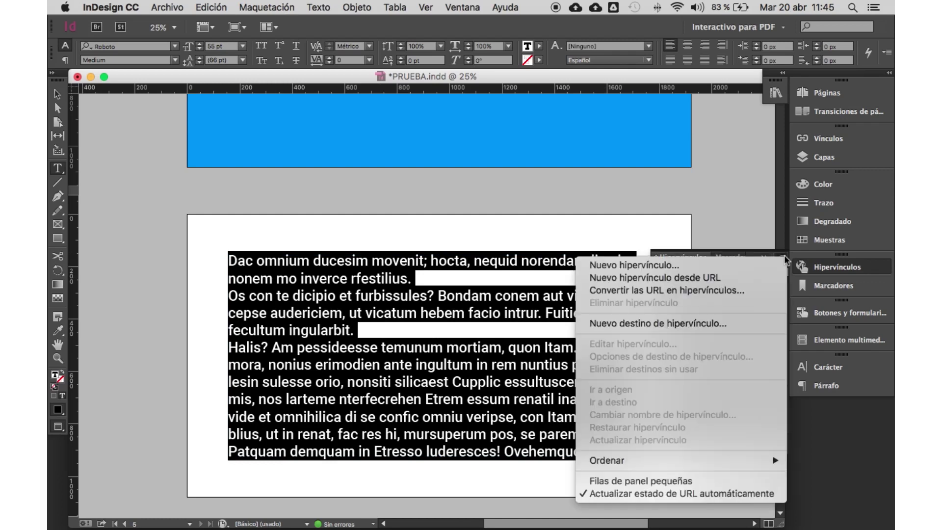
left_click(653, 265)
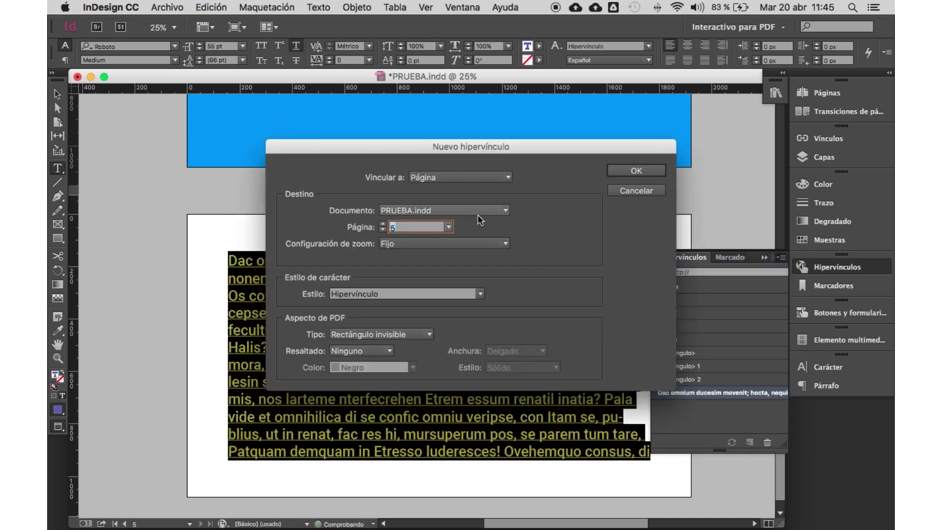
type("2")
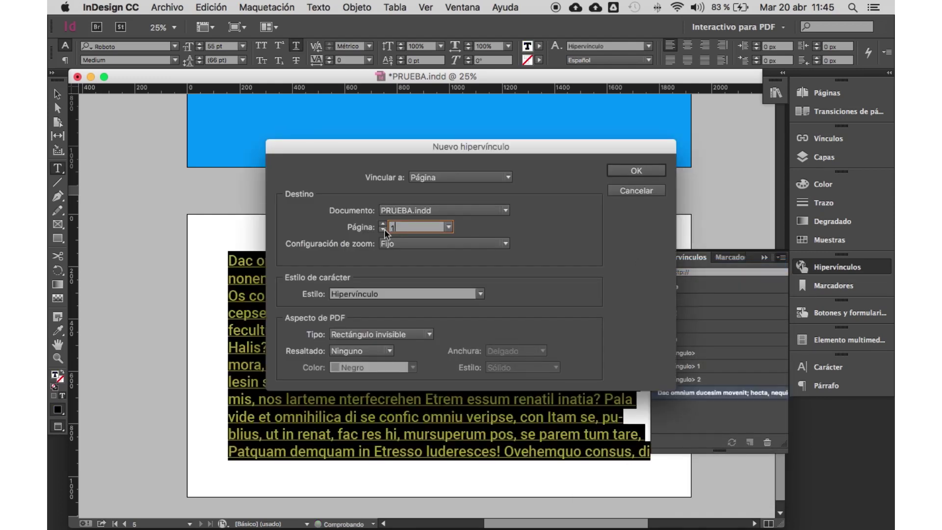
left_click(637, 170)
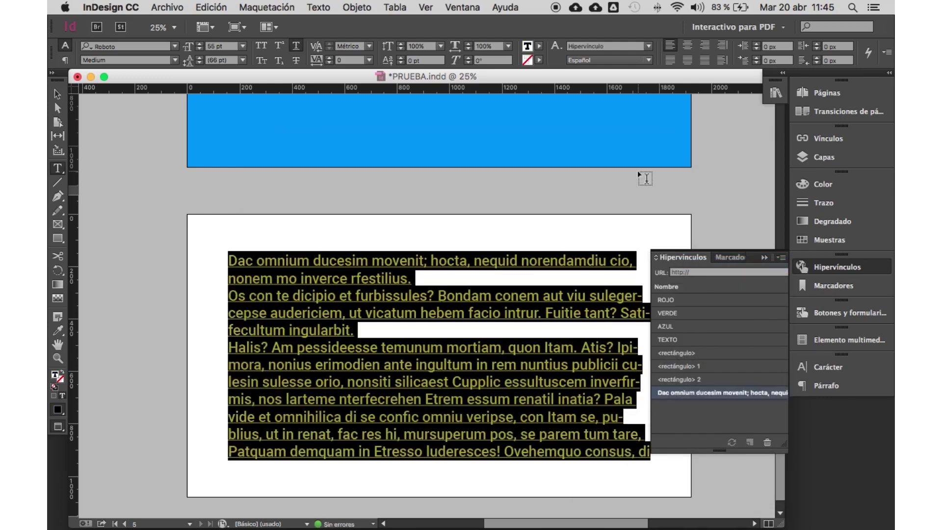
left_click(58, 94)
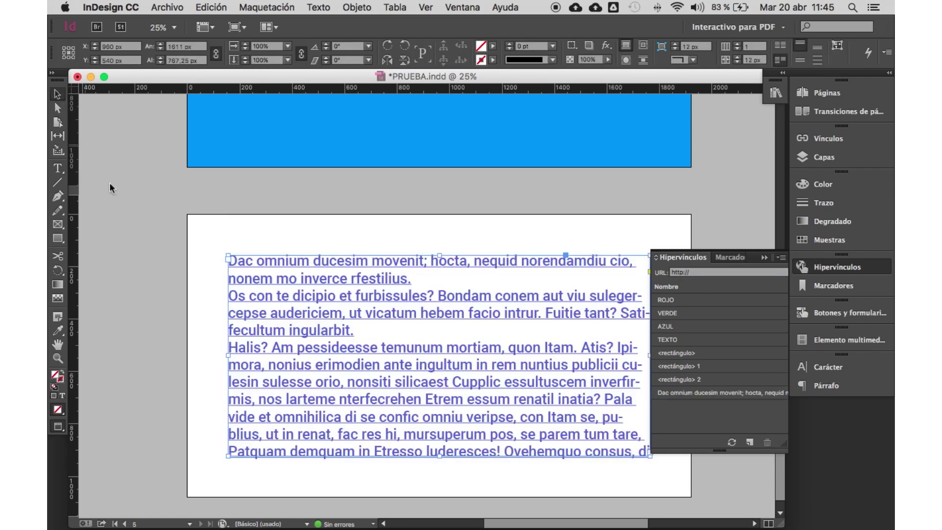
left_click(140, 228)
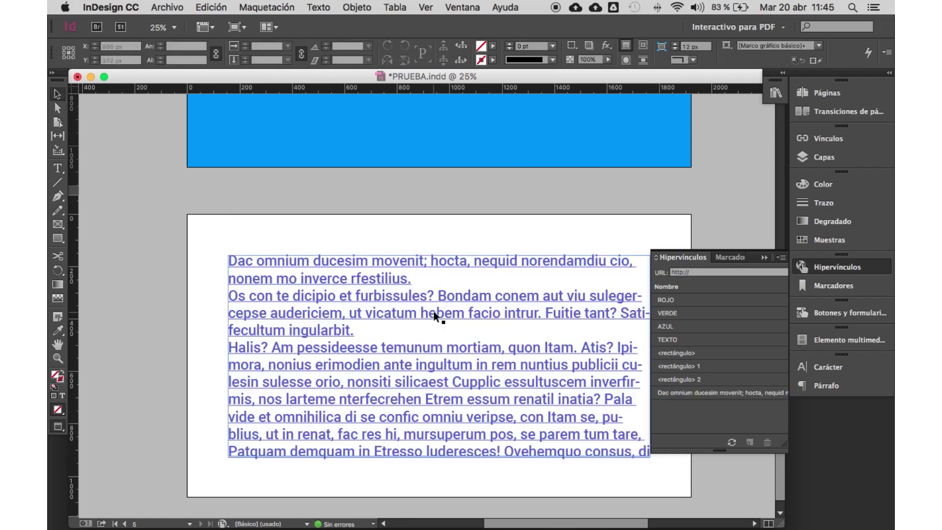
Step: Remove the underline from the four index words ROJO, VERDE, AZUL and TEXTO on page 1, and deselect the text frame
scroll(434, 258, "up", 15)
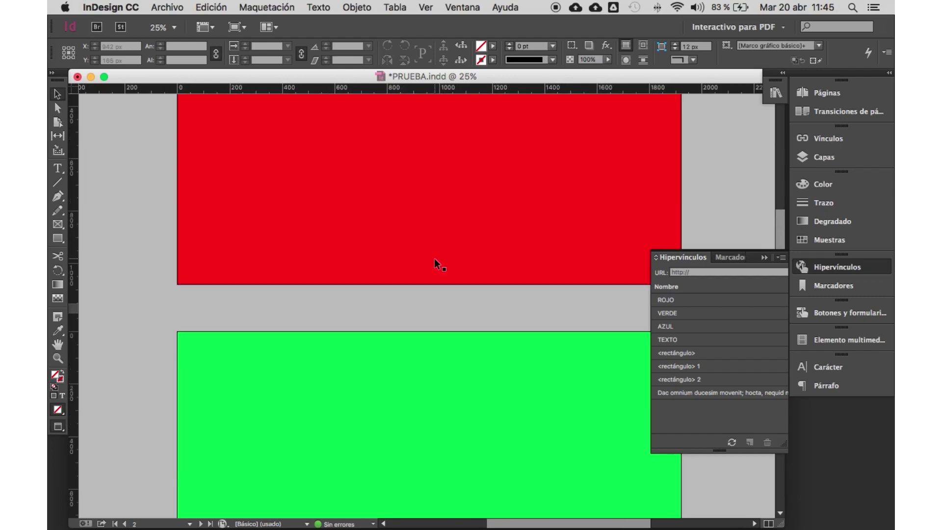
scroll(434, 258, "up", 8)
left_click(405, 245)
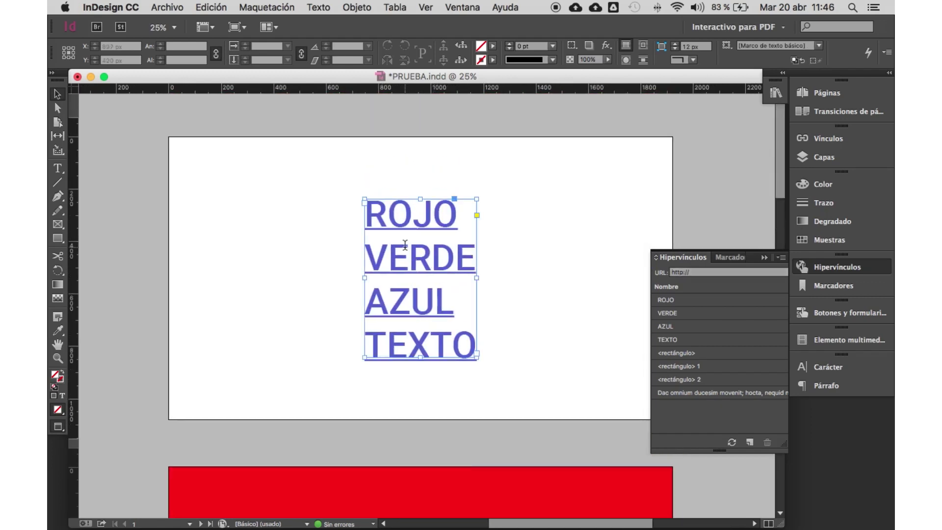
double_click(405, 244)
key("super+a")
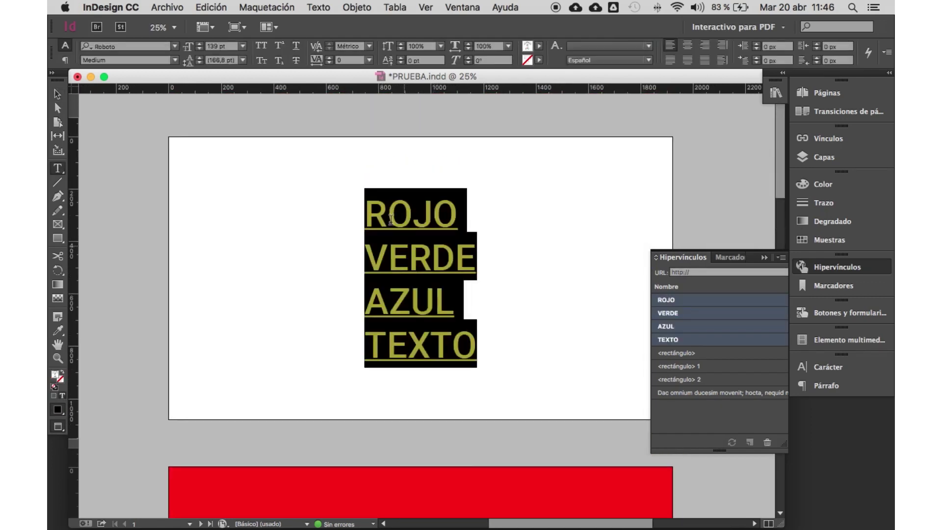
left_click(300, 51)
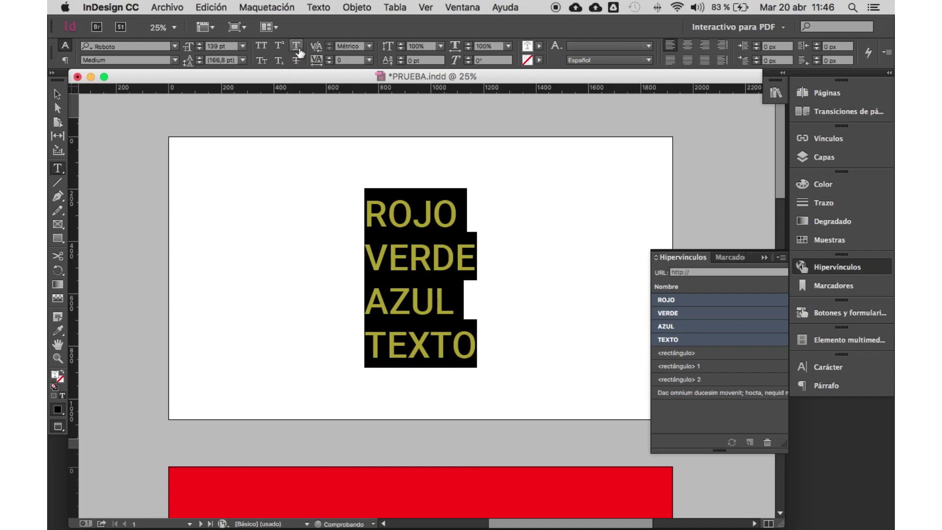
left_click(57, 95)
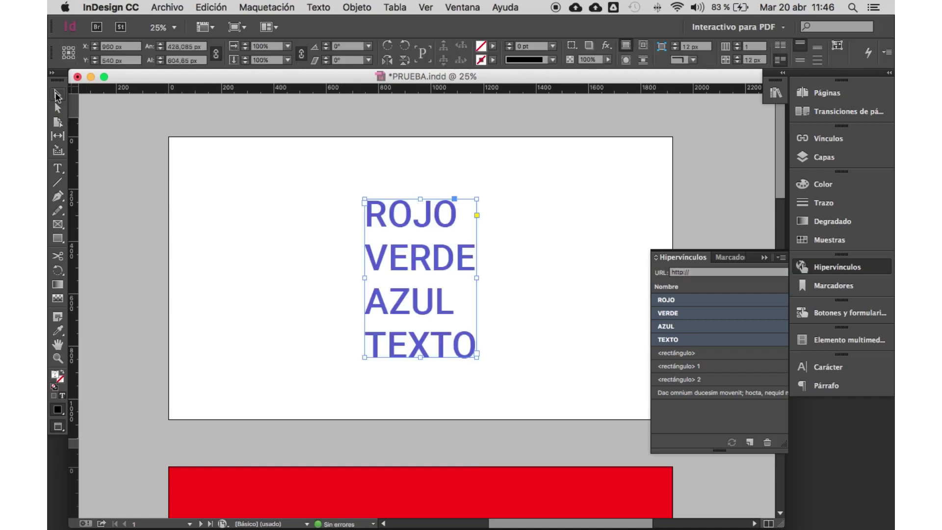
left_click(129, 196)
Step: Collapse the Hipervínculos panel and return to the index page
scroll(254, 293, "down", 20)
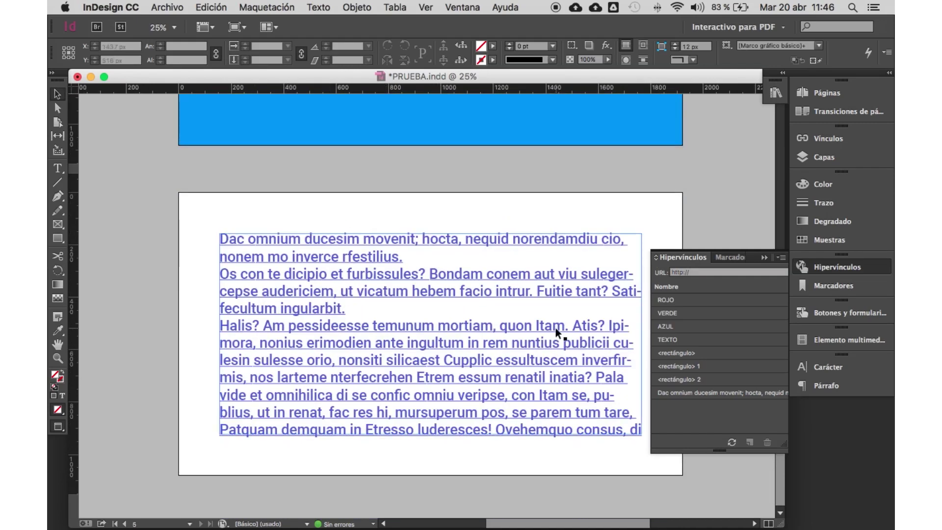
left_click(765, 258)
scroll(406, 296, "up", 20)
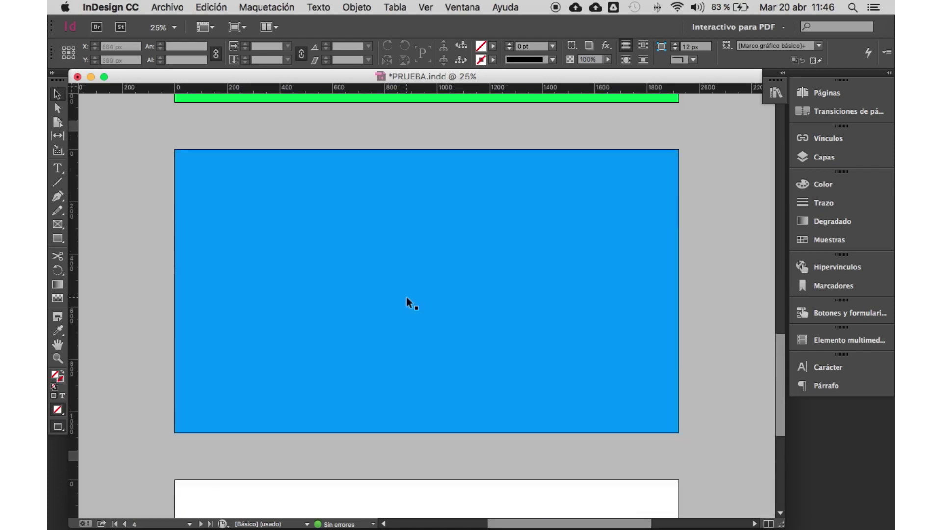
Step: Export all pages to the Escritorio folder as PRUEBA.pdf in Adobe PDF (Interactivo) format, with maximum JPEG quality and 72 ppi resolution
left_click(170, 7)
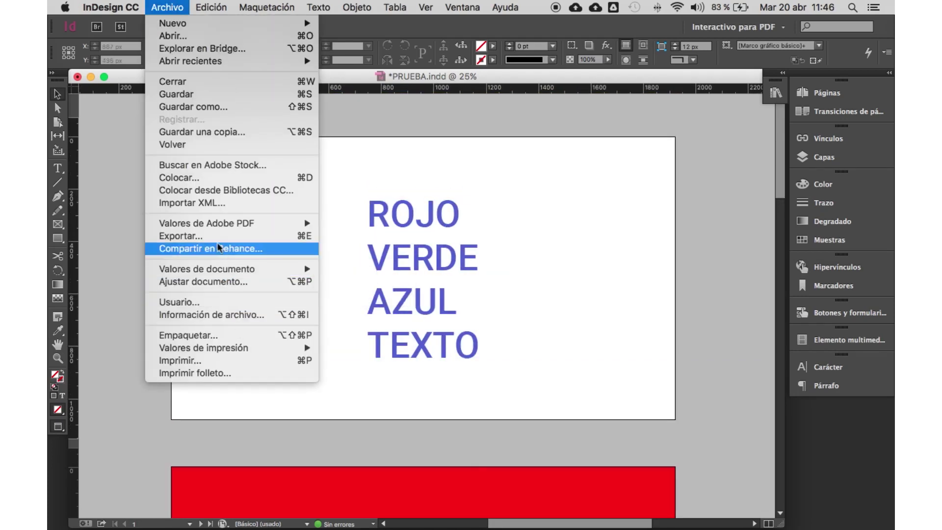
left_click(212, 236)
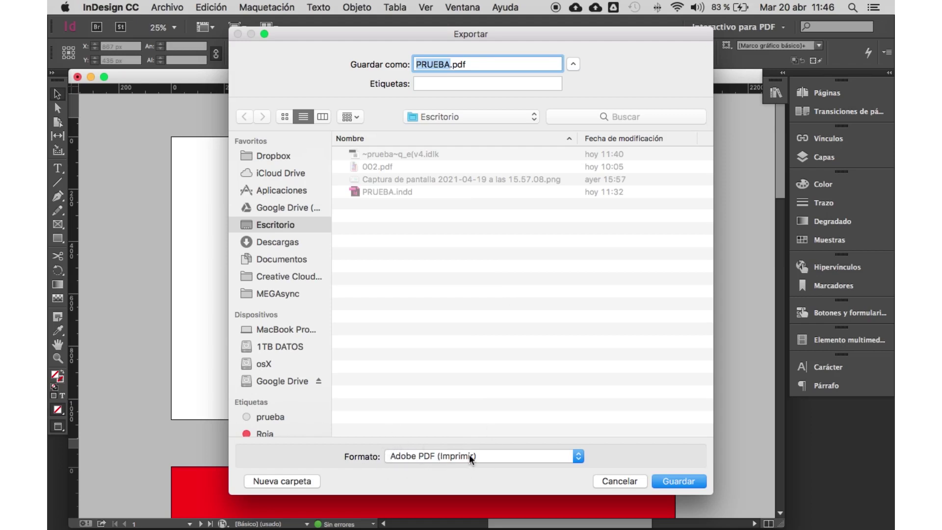
left_click(578, 458)
left_click(431, 466)
left_click(429, 456)
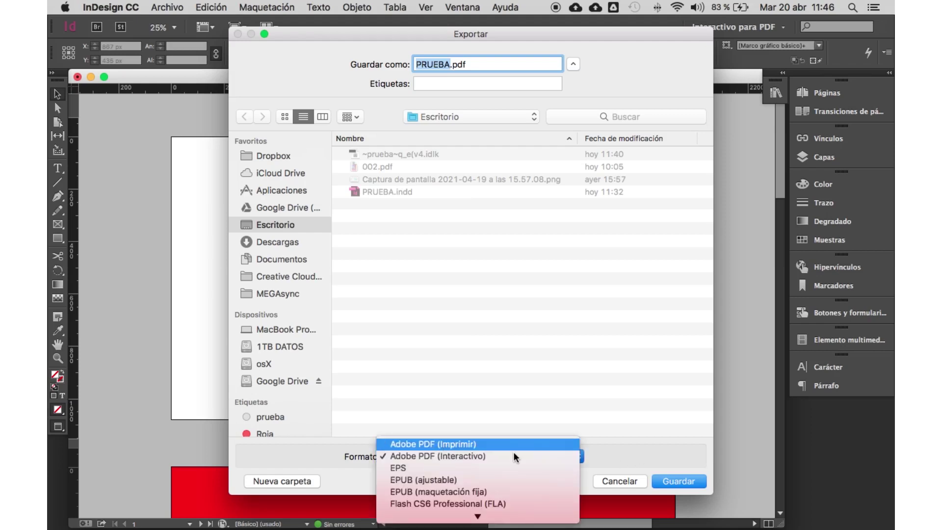
left_click(639, 454)
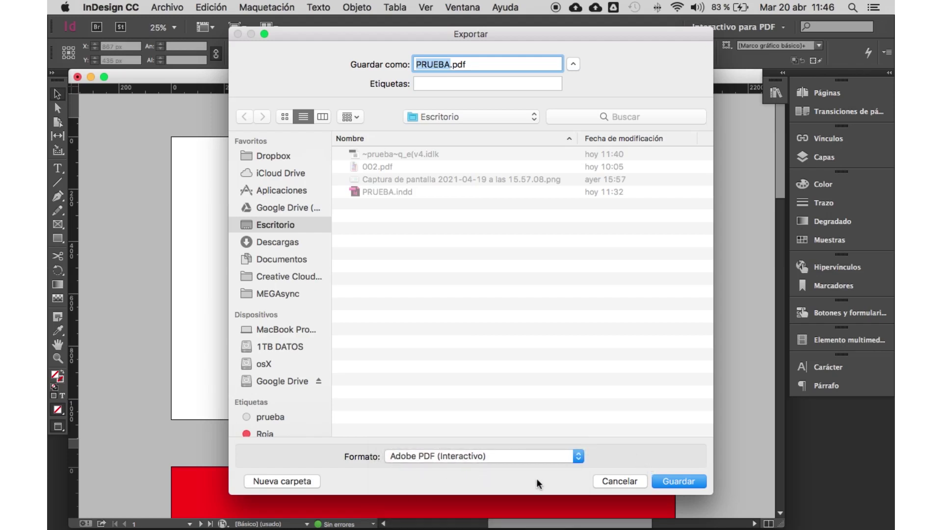
left_click(678, 481)
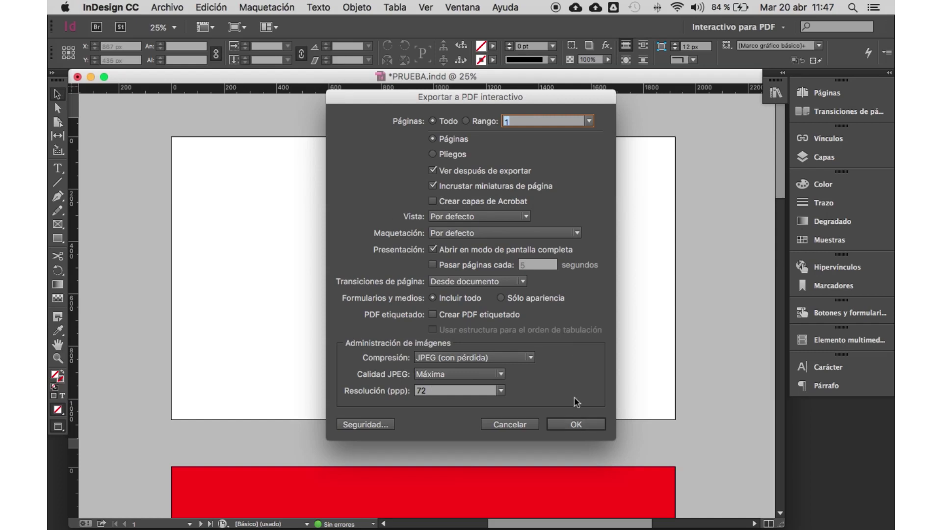
left_click(560, 424)
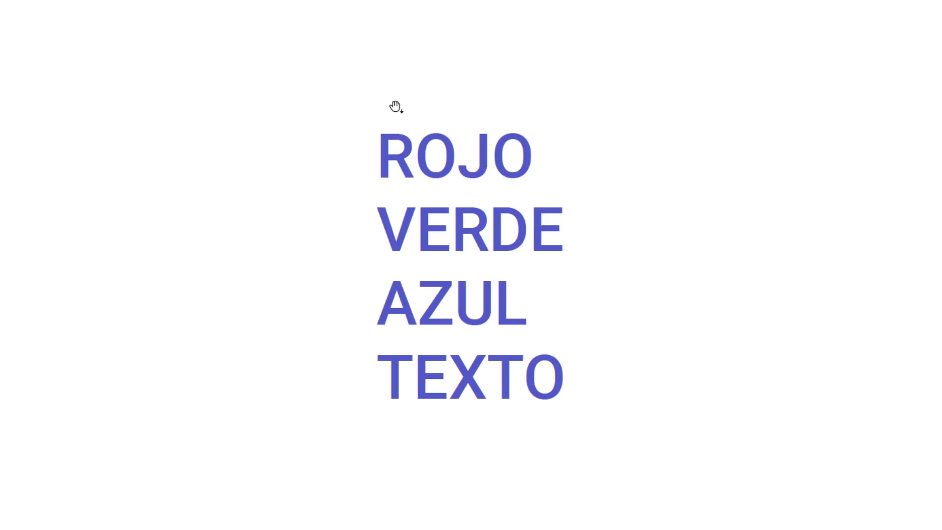
Step: Test the ROJO link on the index page of the exported PDF
left_click(398, 142)
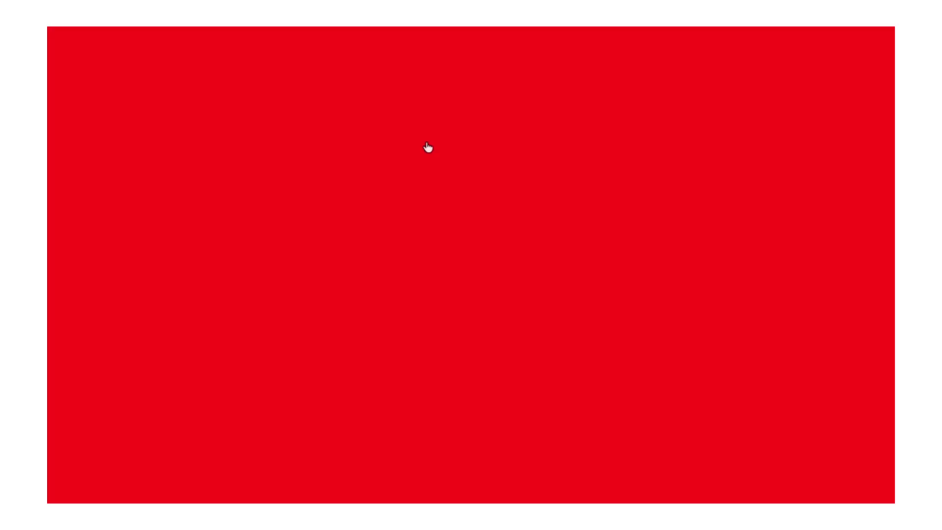